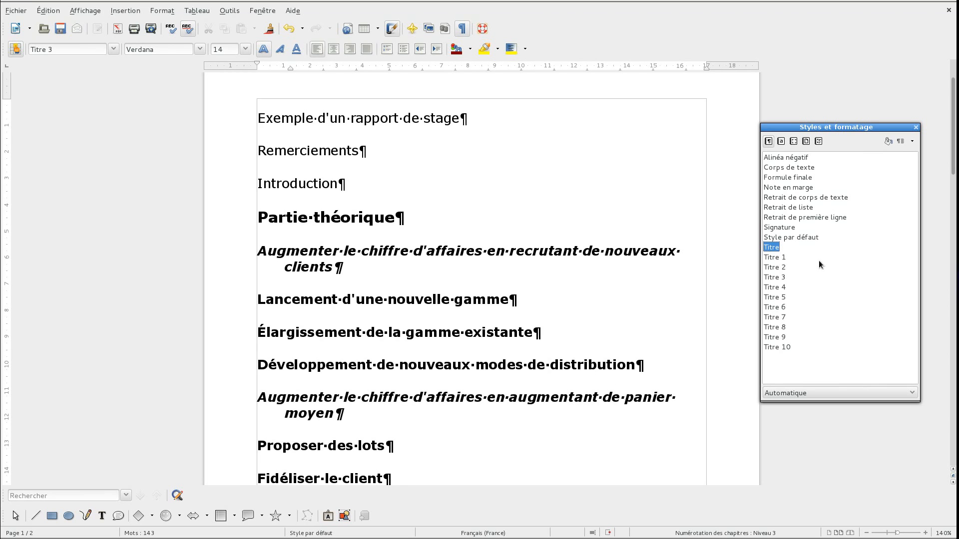
Step: Modify the Titre paragraph style so its alignment is centred (Centre)
{"action": "right_click", "coordinate": [768, 247]}
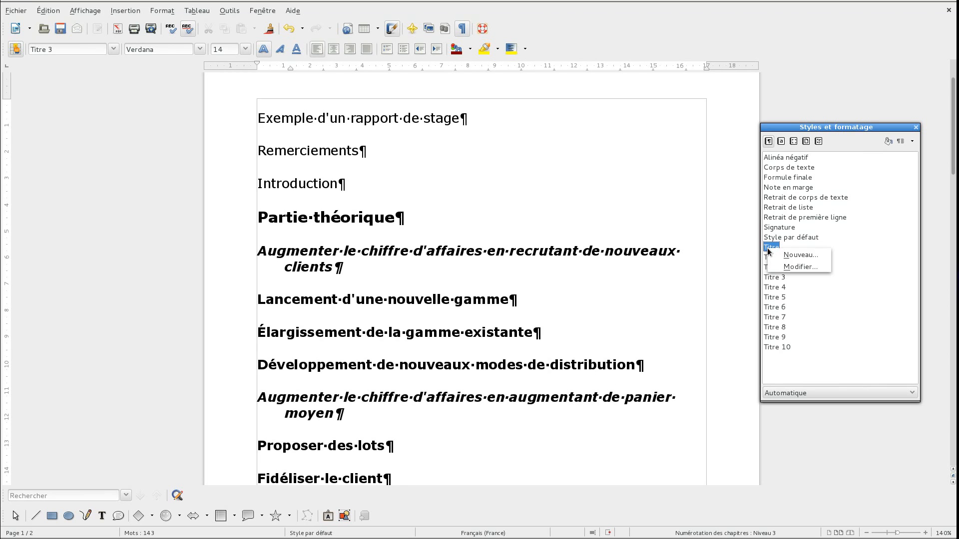
{"action": "left_click", "coordinate": [799, 267]}
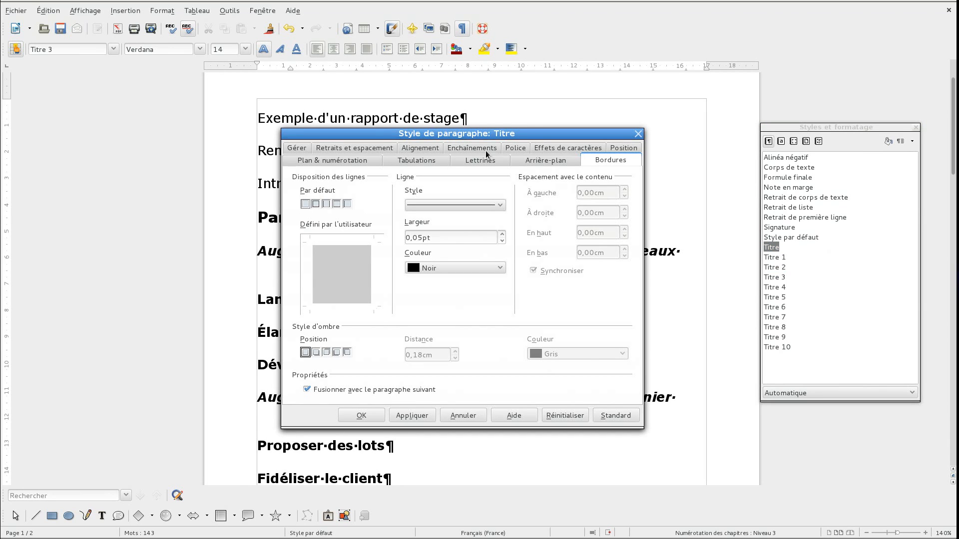
{"action": "left_click", "coordinate": [437, 149]}
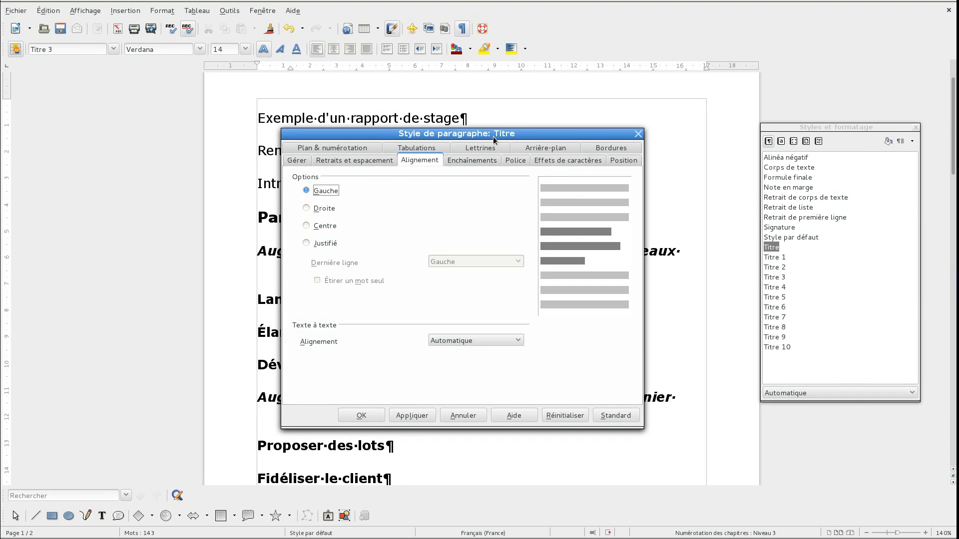
{"action": "left_click", "coordinate": [322, 228]}
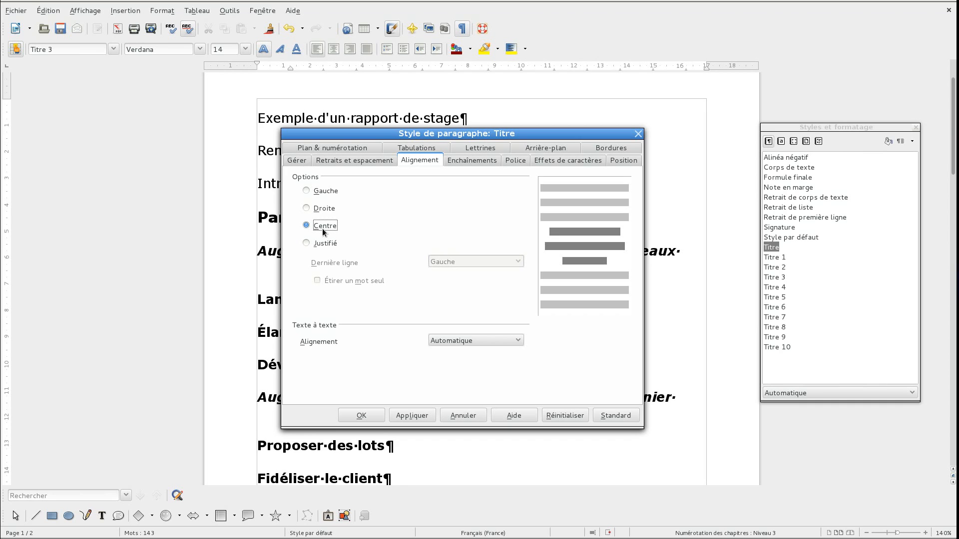
{"action": "left_click", "coordinate": [381, 414]}
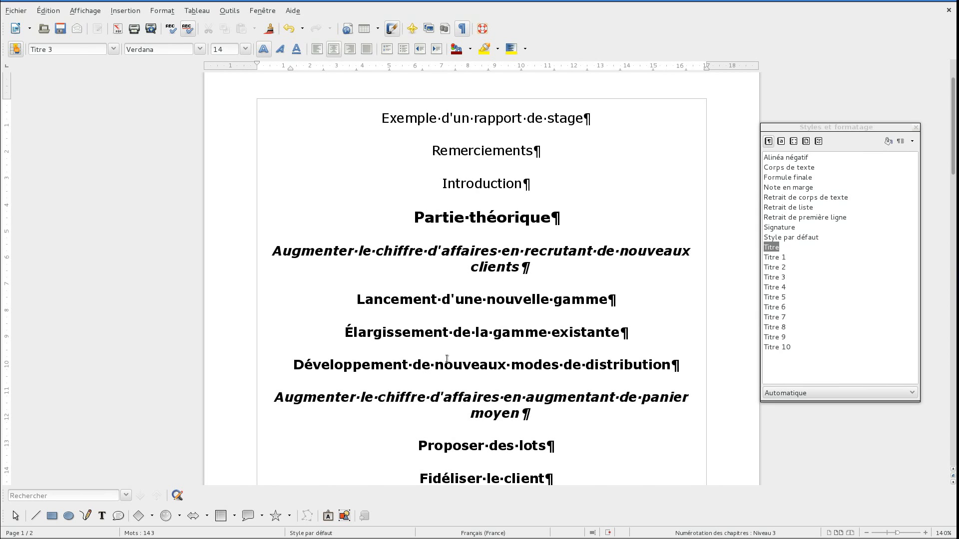
Step: Modify the Titre 1 paragraph style so its alignment is left (Gauche)
{"action": "right_click", "coordinate": [775, 257]}
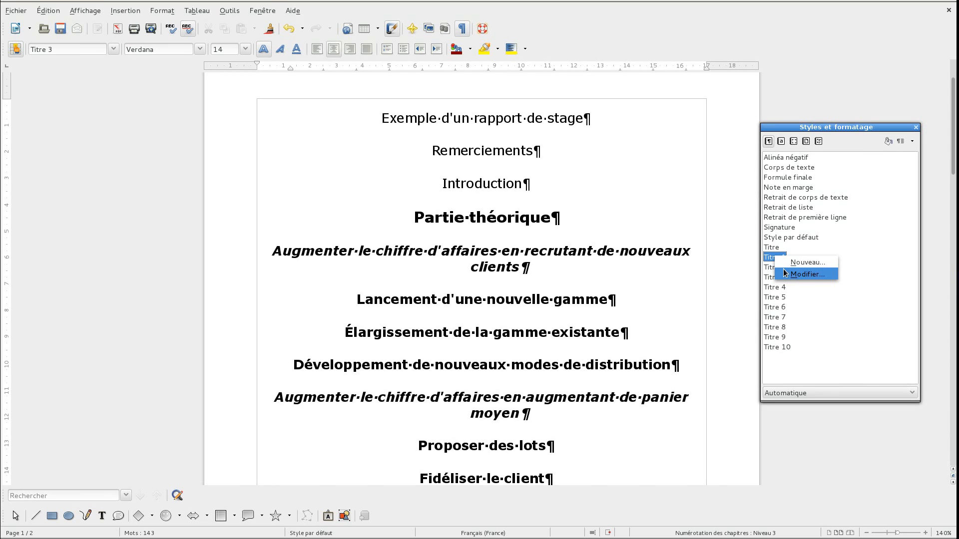
{"action": "left_click", "coordinate": [785, 272]}
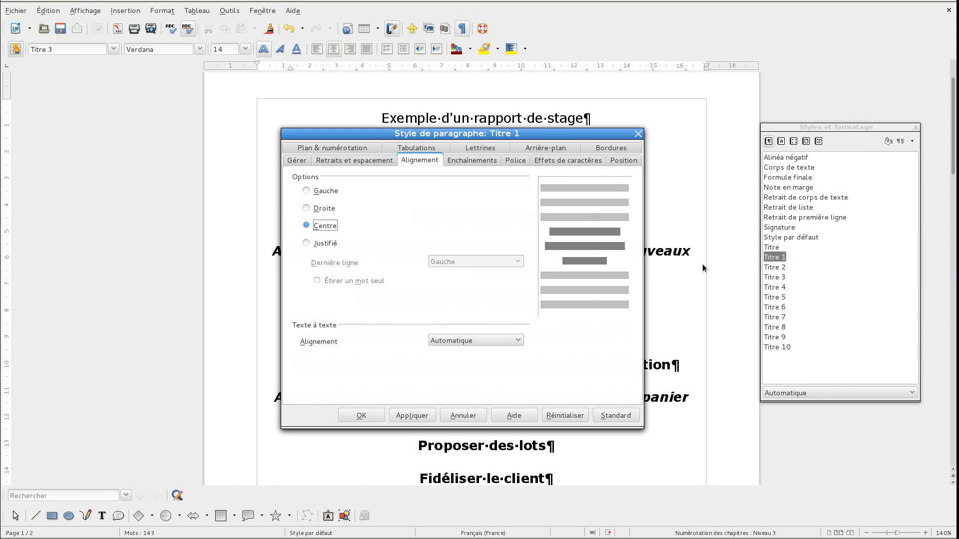
{"action": "left_click", "coordinate": [325, 190]}
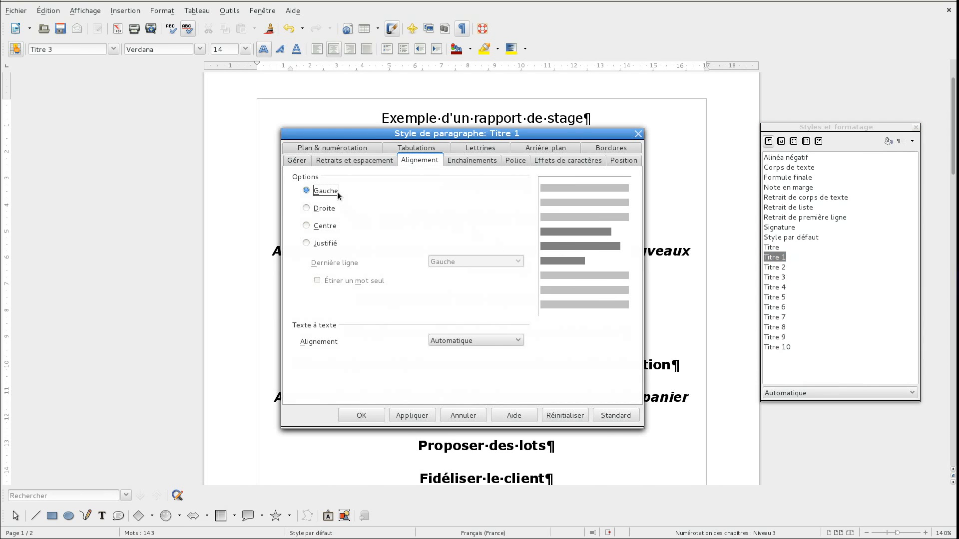
{"action": "left_click", "coordinate": [373, 414]}
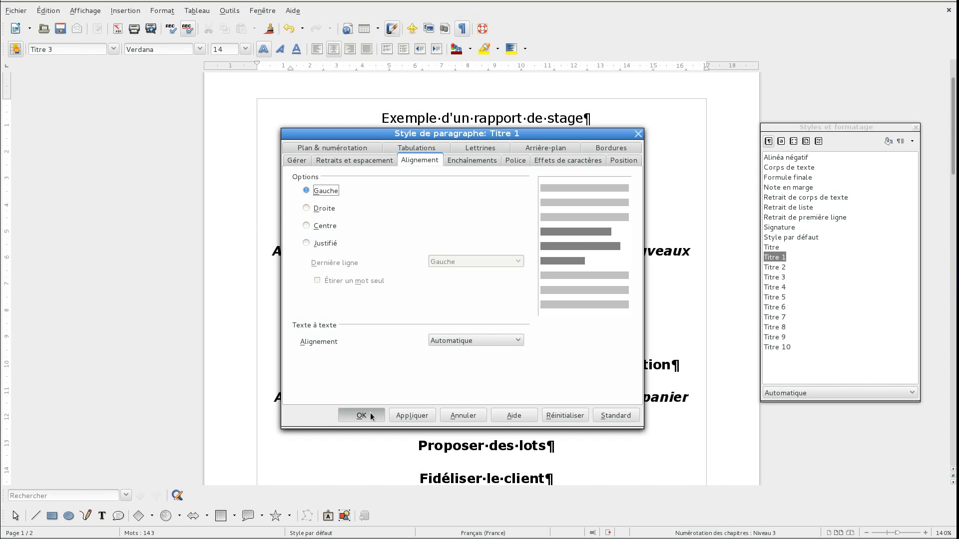
Step: Modify the Titre 2 paragraph style so its alignment is left (Gauche)
{"action": "right_click", "coordinate": [772, 268]}
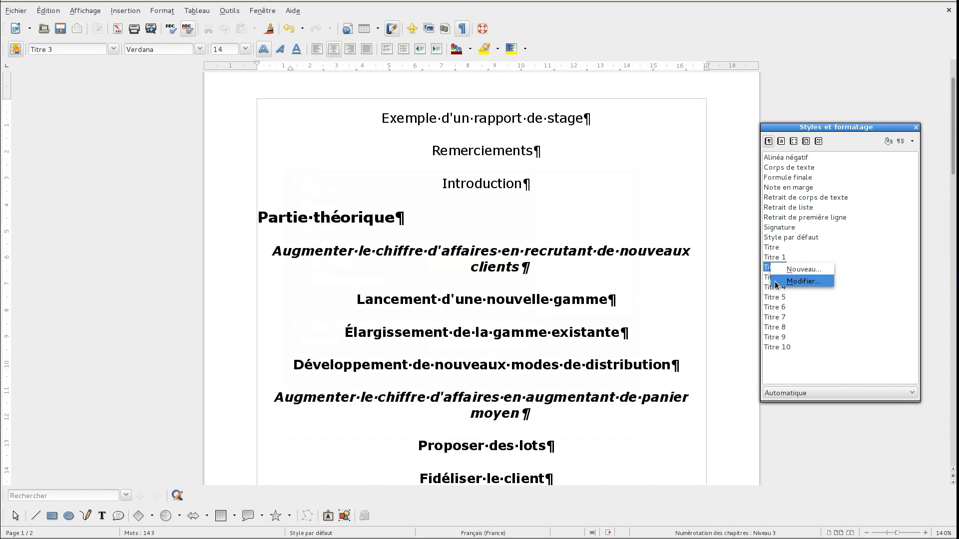
{"action": "left_click", "coordinate": [778, 282]}
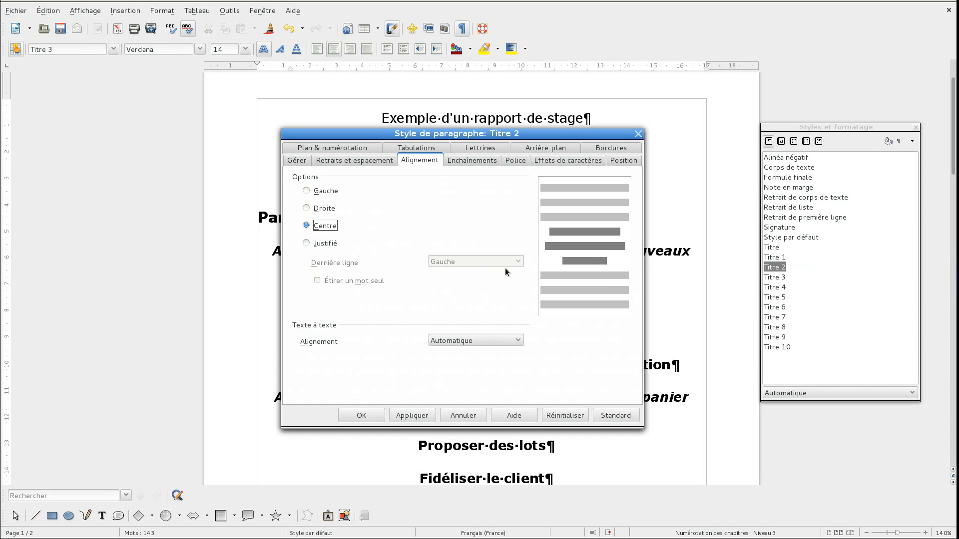
{"action": "left_click", "coordinate": [325, 191]}
{"action": "left_click", "coordinate": [371, 415]}
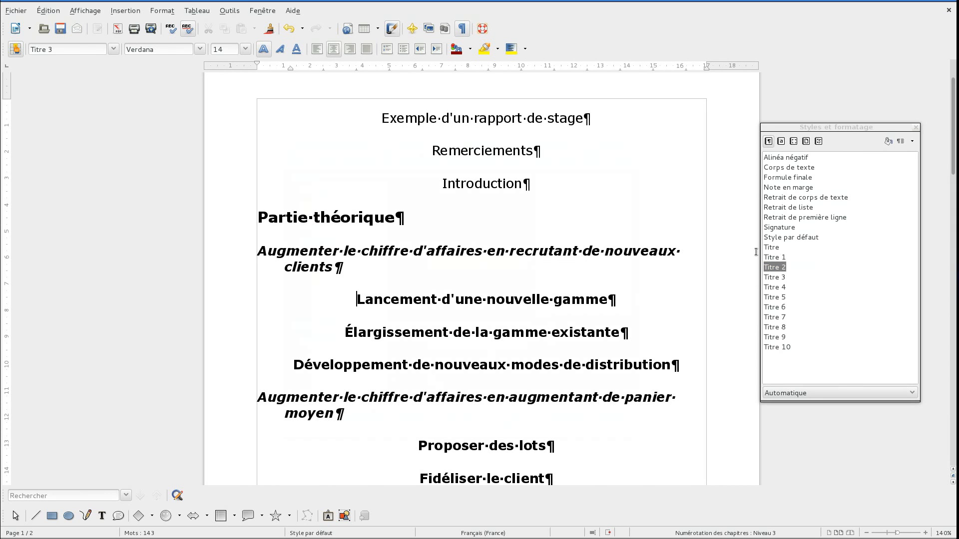
Step: Modify the Titre 3 paragraph style so its alignment is left (Gauche)
{"action": "right_click", "coordinate": [774, 277]}
{"action": "left_click", "coordinate": [802, 292]}
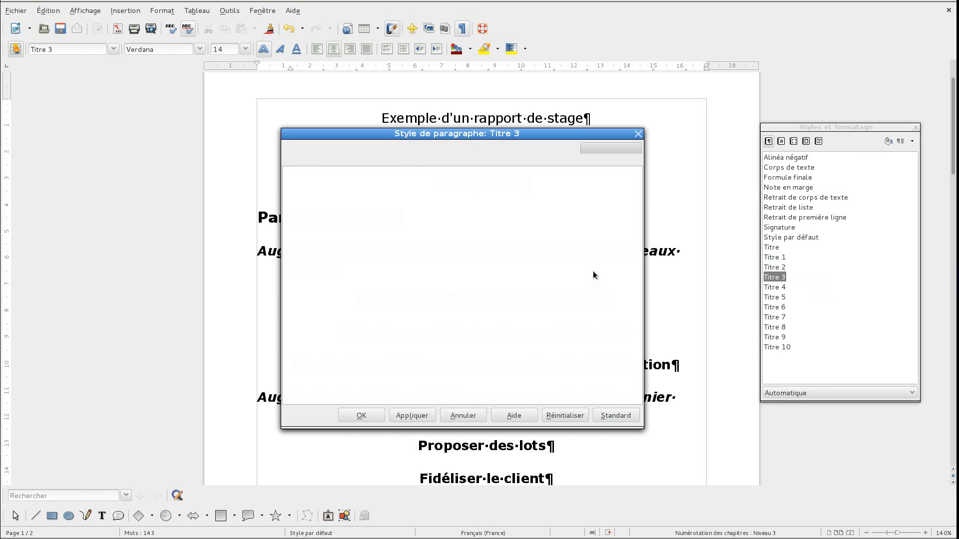
{"action": "left_click", "coordinate": [325, 191]}
{"action": "left_click", "coordinate": [374, 414]}
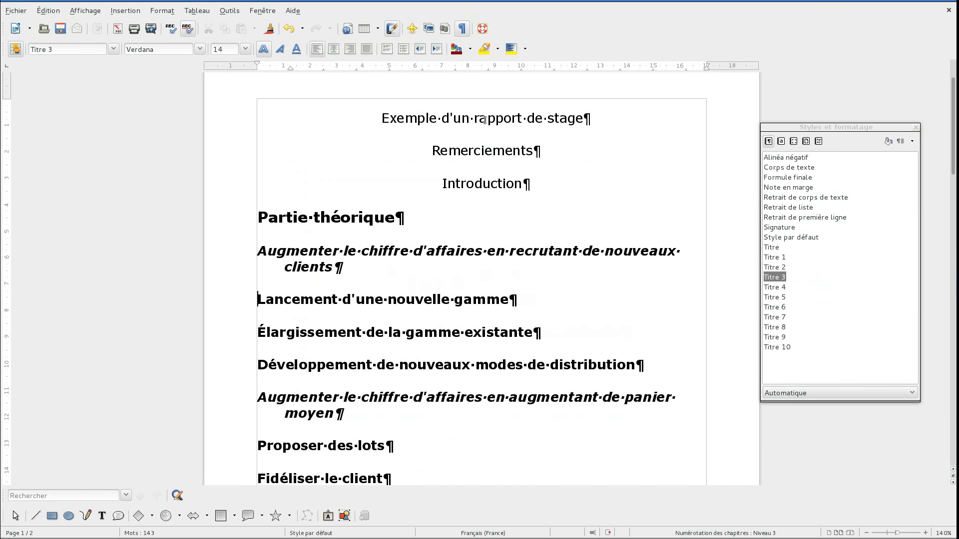
Step: Check the alignment of the headings from the Introduction through Partie pratique
{"action": "left_click", "coordinate": [494, 195]}
{"action": "scroll", "coordinate": [495, 194], "scroll_direction": "down", "scroll_amount": 1}
{"action": "scroll", "coordinate": [494, 194], "scroll_direction": "down", "scroll_amount": 8}
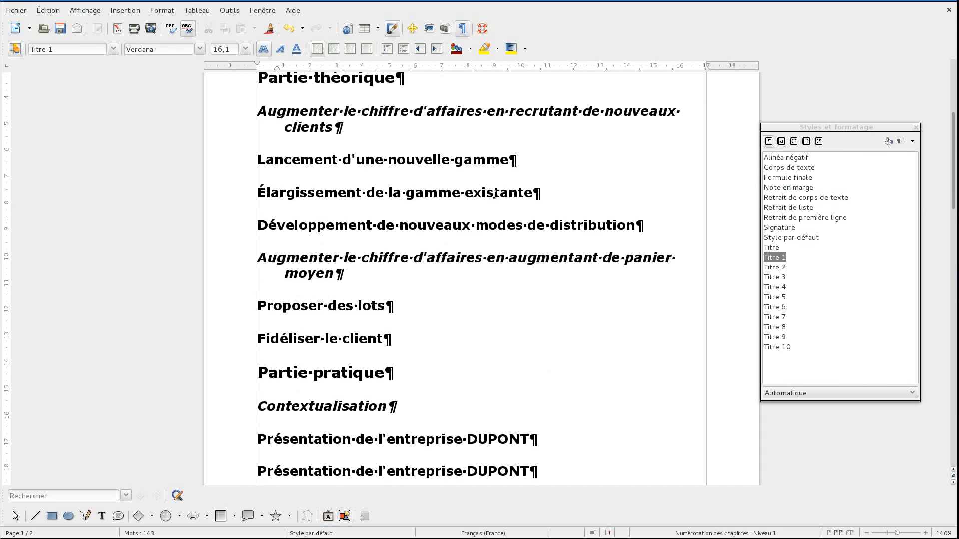
{"action": "scroll", "coordinate": [494, 194], "scroll_direction": "up", "scroll_amount": 6}
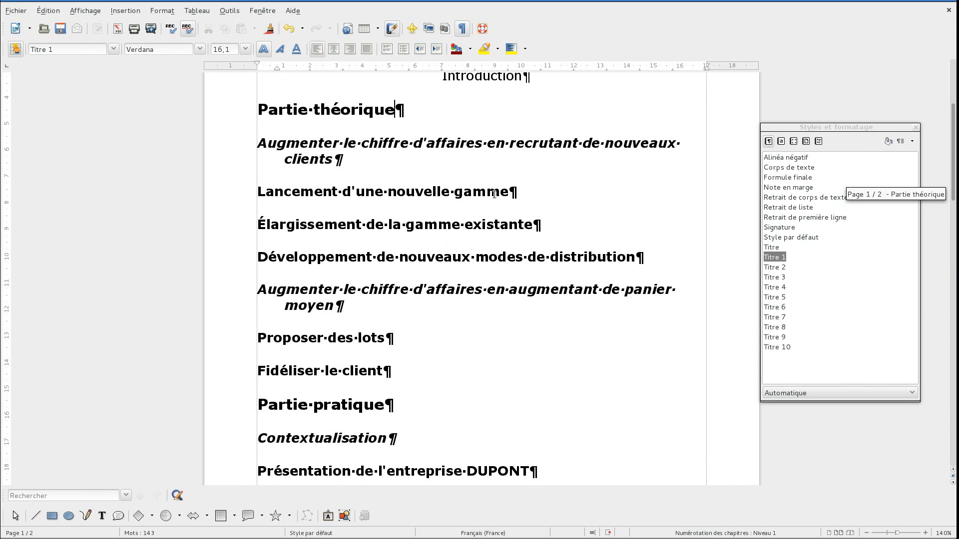
{"action": "scroll", "coordinate": [494, 194], "scroll_direction": "up", "scroll_amount": 3}
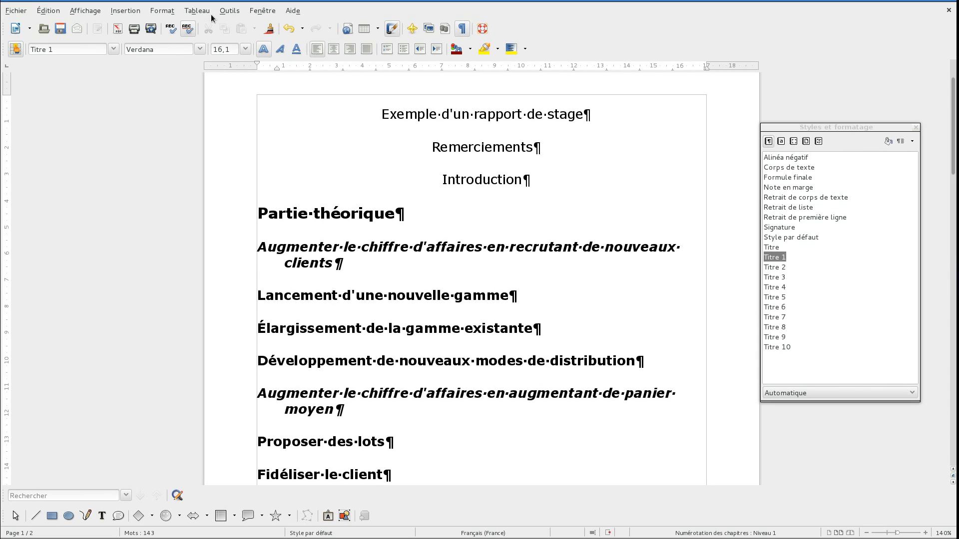
Step: Open the chapter numbering settings and examine the paragraph styles assigned to levels 1 to 5 and the styles available for level 1
{"action": "left_click", "coordinate": [229, 11]}
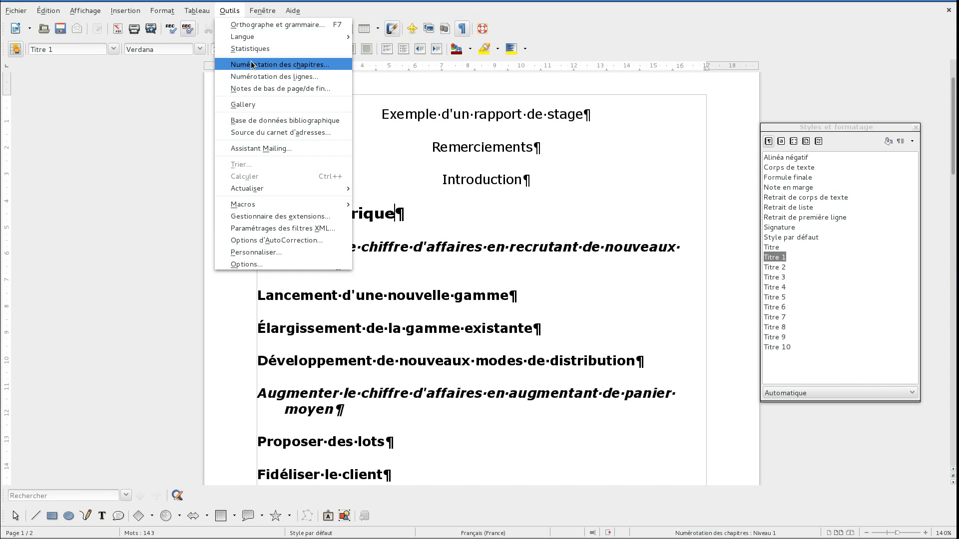
{"action": "left_click", "coordinate": [334, 62]}
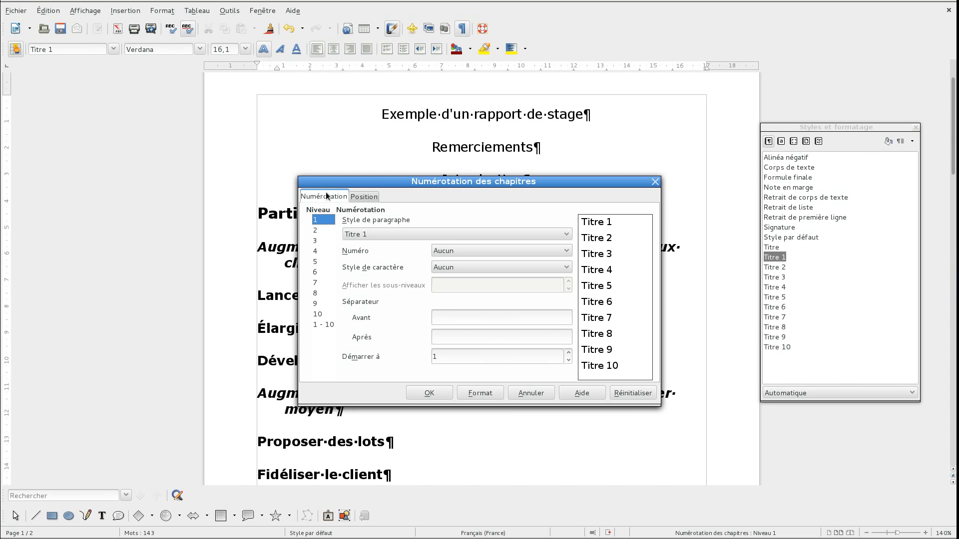
{"action": "left_click", "coordinate": [322, 232]}
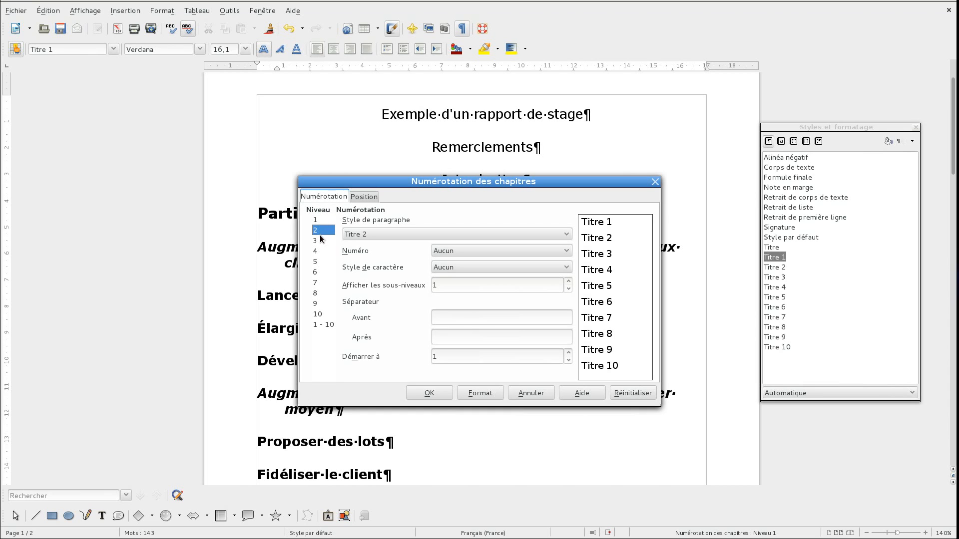
{"action": "left_click", "coordinate": [321, 241]}
{"action": "left_click", "coordinate": [320, 251]}
{"action": "left_click", "coordinate": [318, 262]}
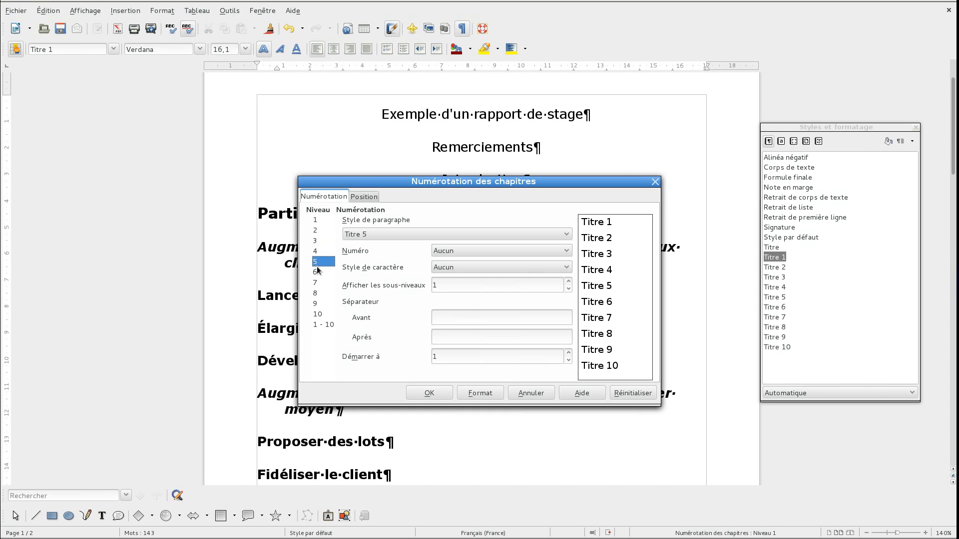
{"action": "left_click", "coordinate": [318, 220]}
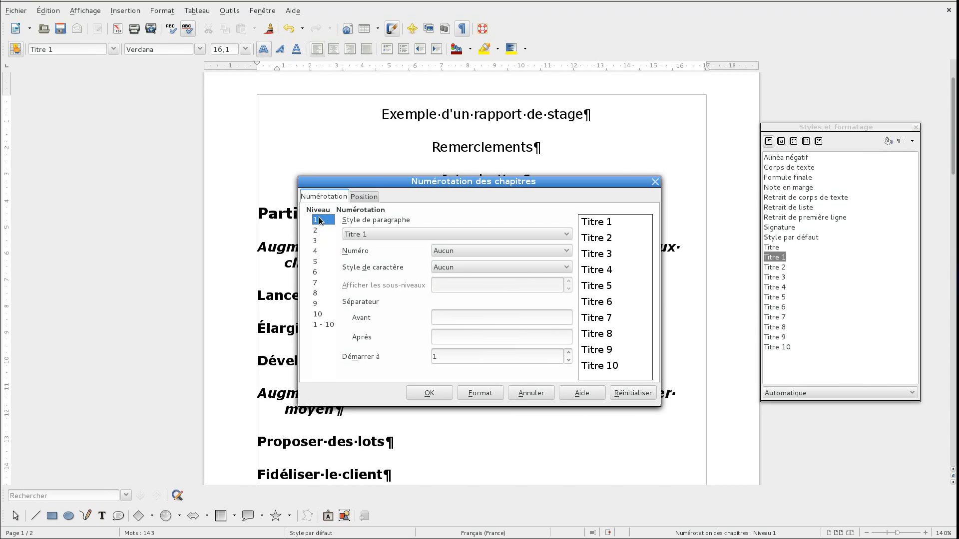
{"action": "left_click", "coordinate": [387, 236]}
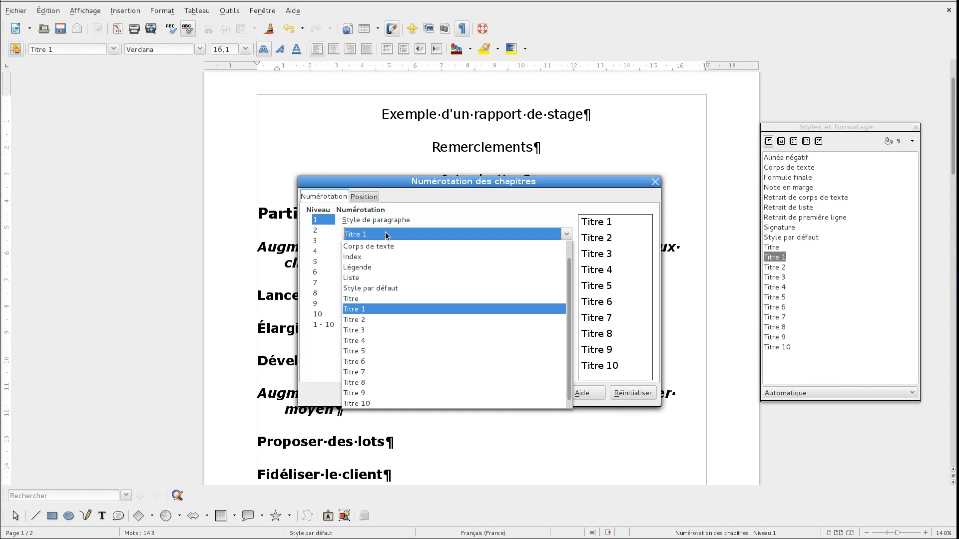
{"action": "left_click", "coordinate": [387, 236]}
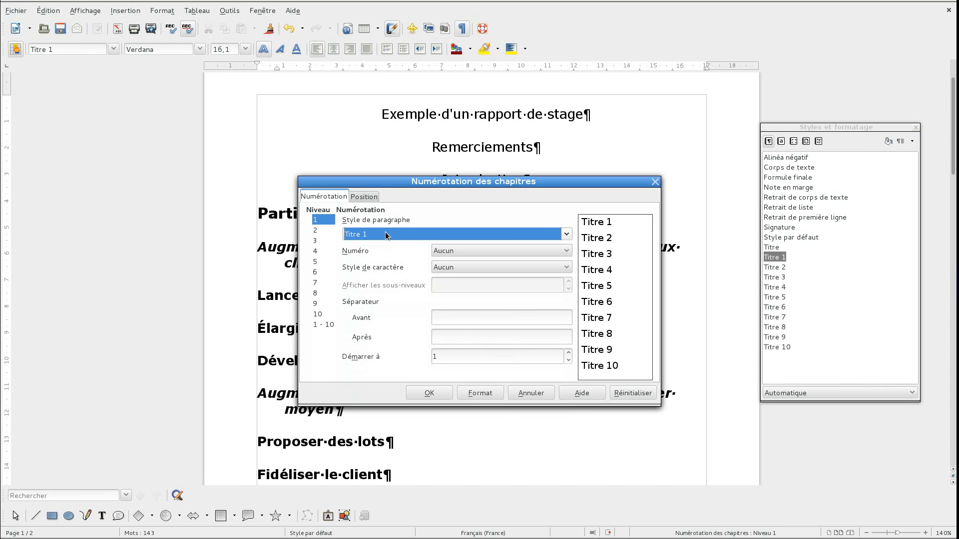
{"action": "left_click", "coordinate": [387, 235]}
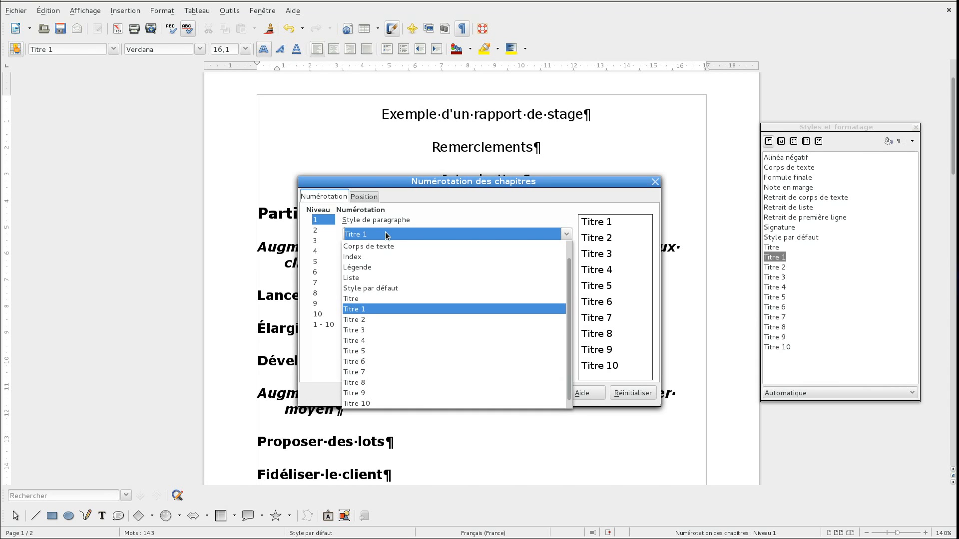
{"action": "left_click", "coordinate": [386, 235]}
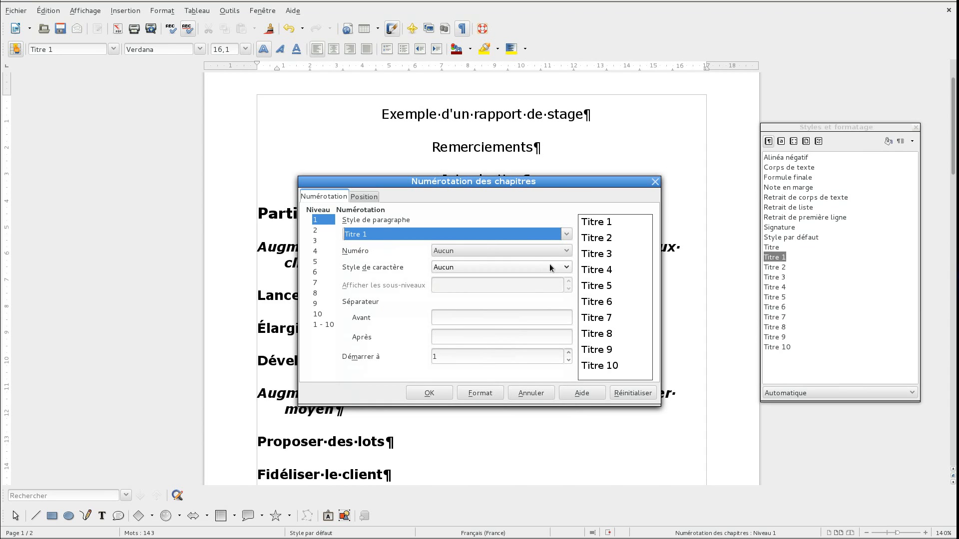
Step: Number level 1 (Titre 1) with I, II, III, ..., using "Partie " as the separator before and " : " after
{"action": "left_click", "coordinate": [568, 251]}
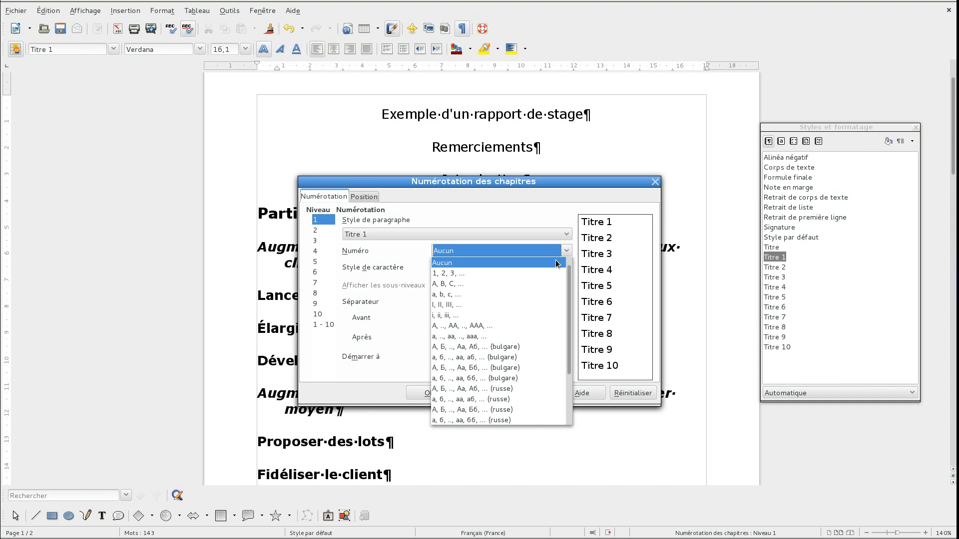
{"action": "left_click", "coordinate": [517, 304]}
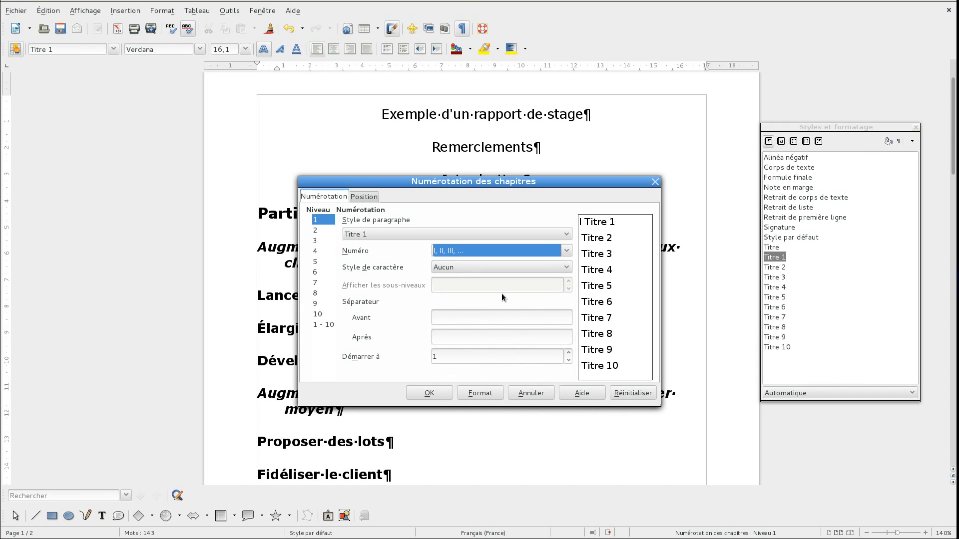
{"action": "left_click", "coordinate": [442, 314]}
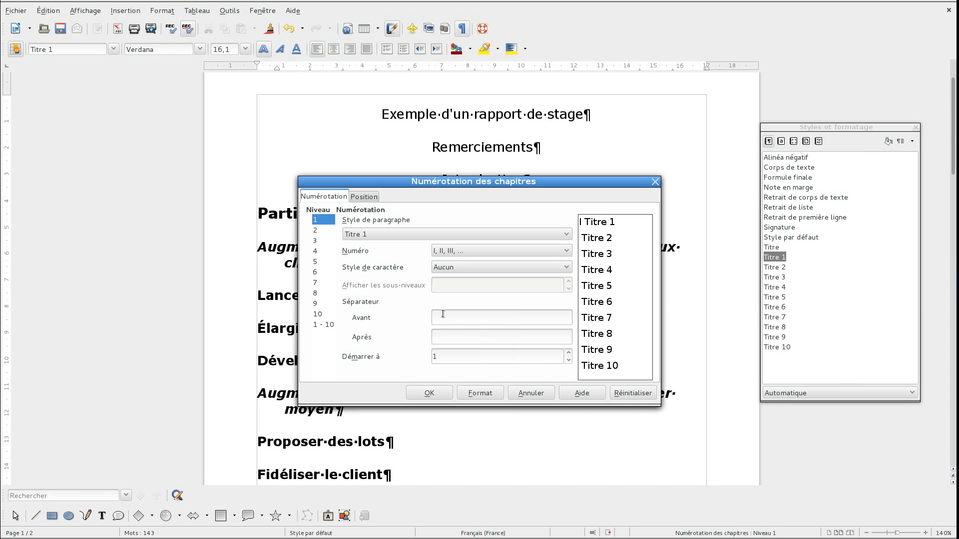
{"action": "type", "text": "Partie"}
{"action": "left_click", "coordinate": [505, 334]}
{"action": "type", "text": ":"}
Step: Number level 2 (Titre 2) with A, B, C, ..., showing 2 sublevels and using ") " as the separator after
{"action": "left_click", "coordinate": [320, 232]}
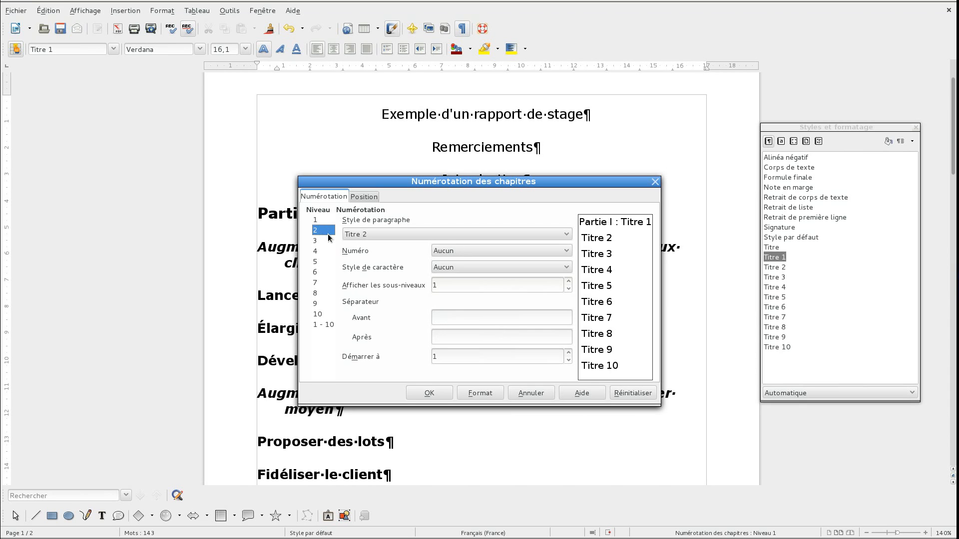
{"action": "left_click", "coordinate": [496, 250]}
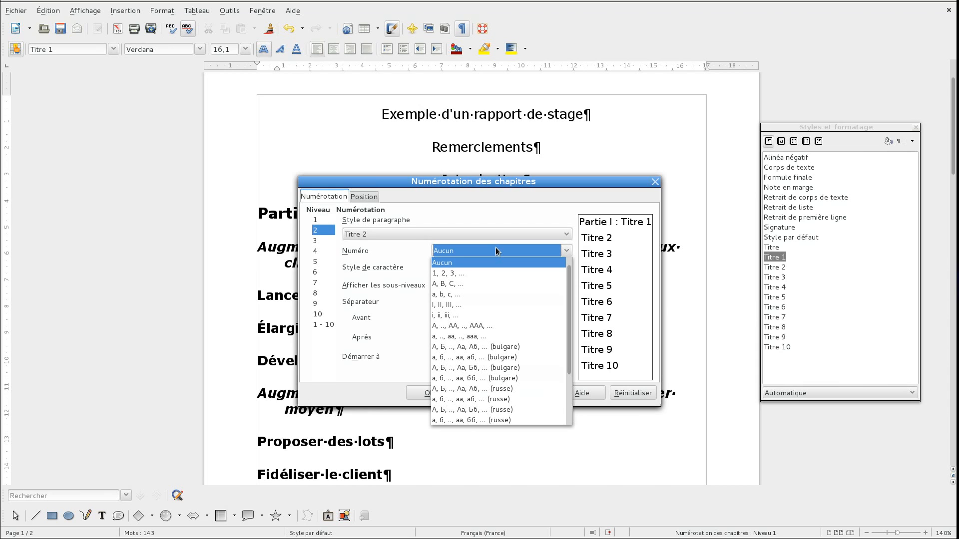
{"action": "left_click", "coordinate": [496, 283]}
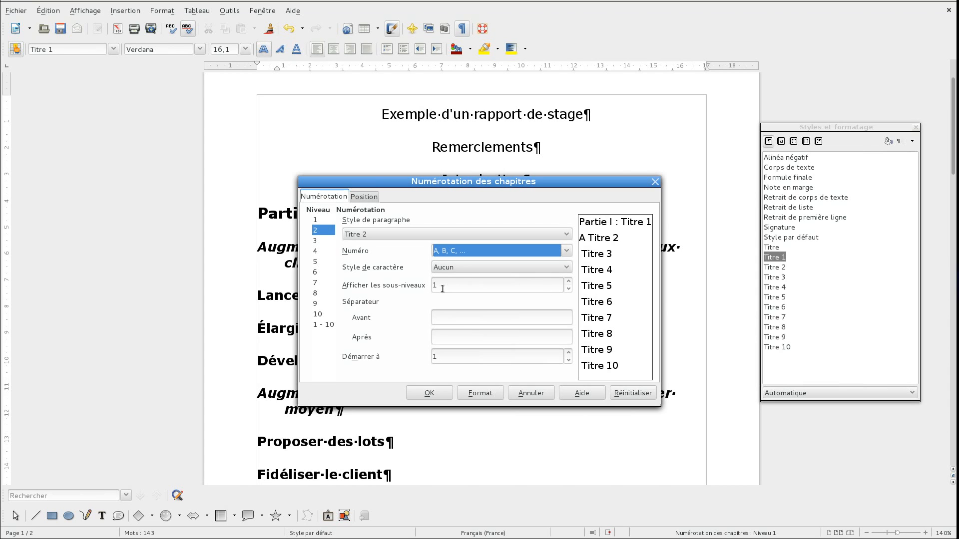
{"action": "left_click", "coordinate": [568, 281]}
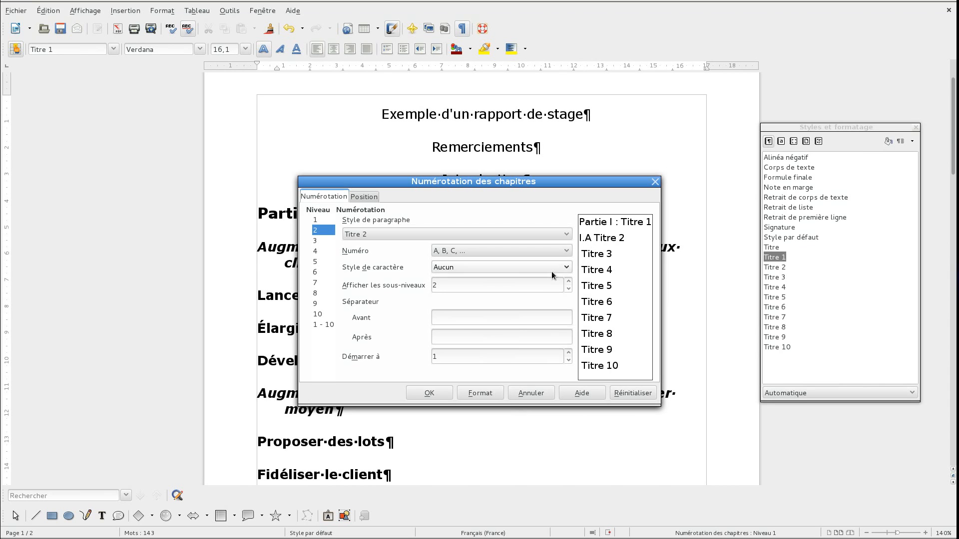
{"action": "left_click", "coordinate": [489, 334]}
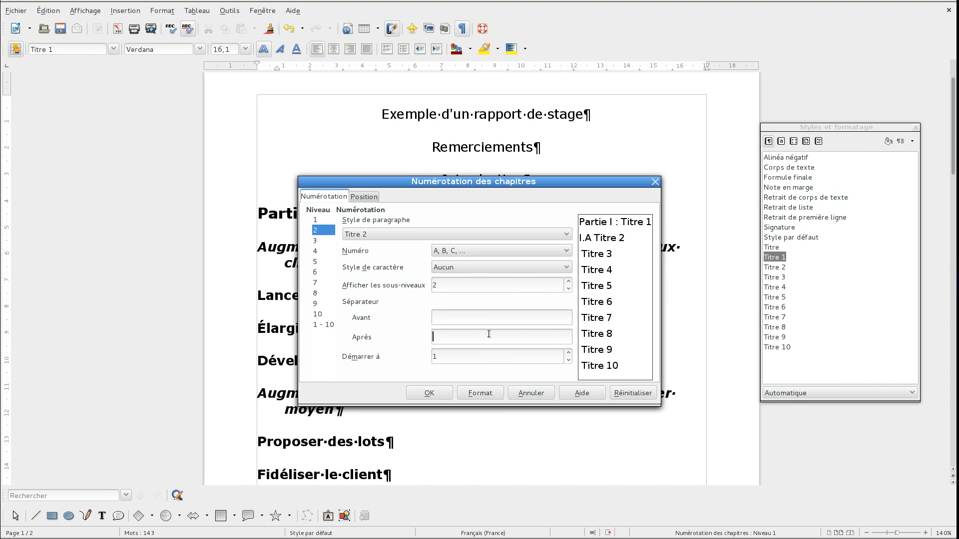
{"action": "type", "text": ")"}
Step: Number level 3 (Titre 3) with 1, 2, 3, ..., using "-" before and "- " after as separators, and apply the chapter numbering
{"action": "left_click", "coordinate": [315, 241]}
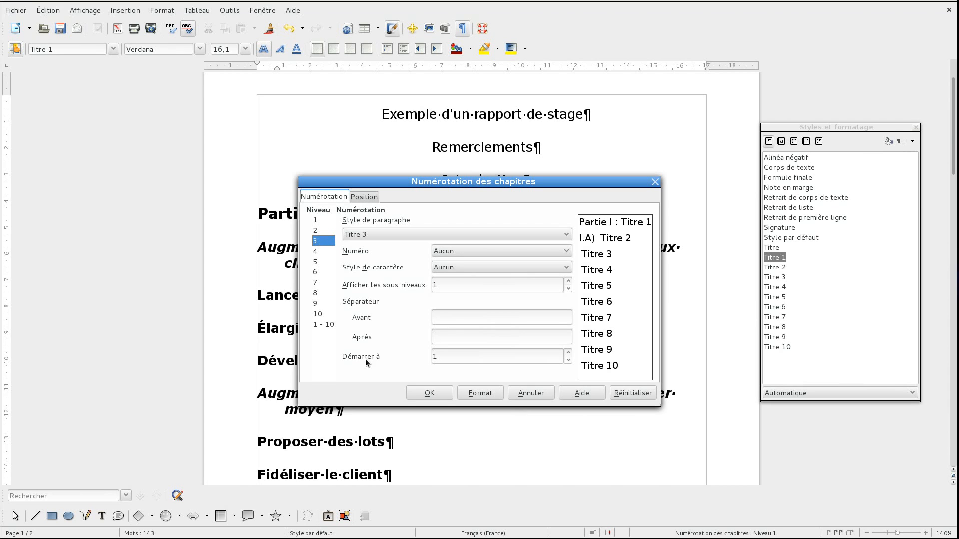
{"action": "left_click", "coordinate": [465, 251]}
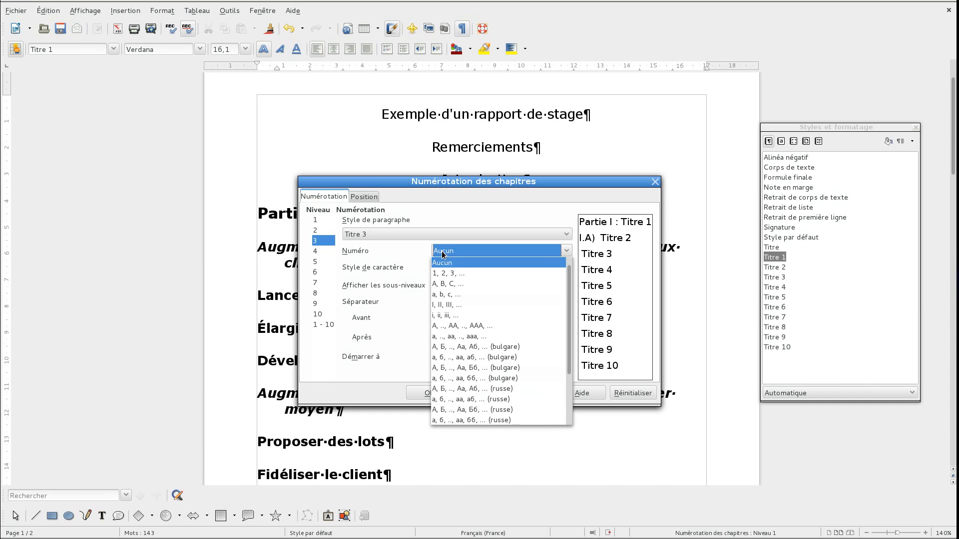
{"action": "left_click", "coordinate": [466, 274]}
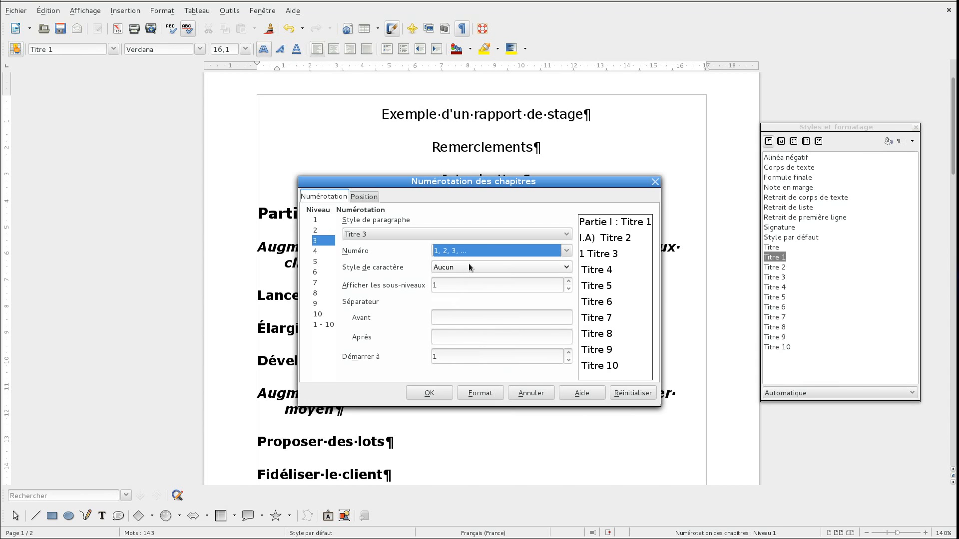
{"action": "left_click", "coordinate": [469, 267]}
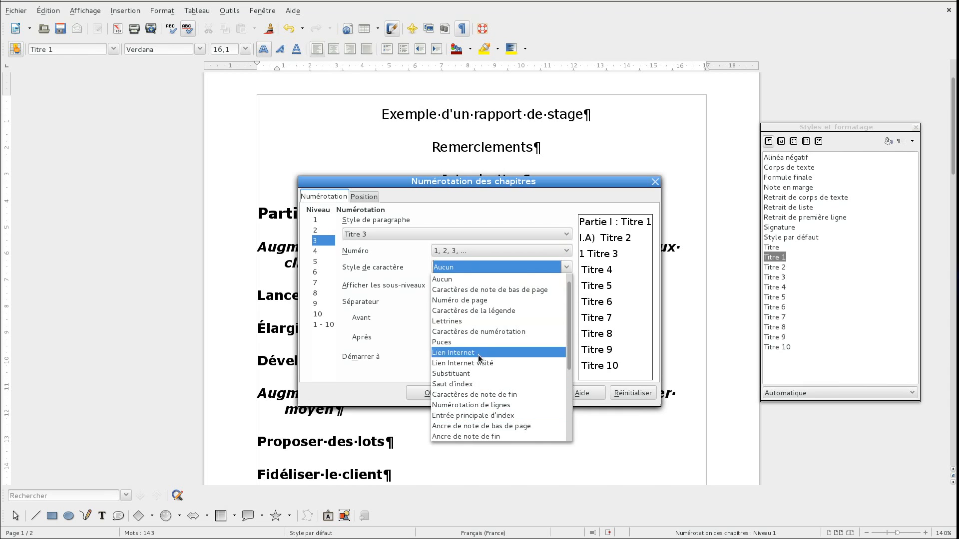
{"action": "left_click", "coordinate": [482, 266]}
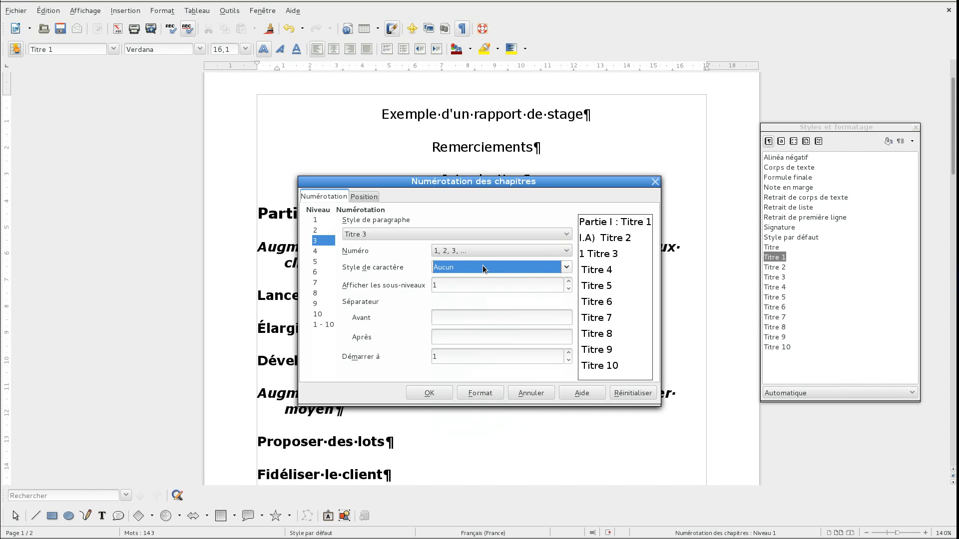
{"action": "left_click", "coordinate": [470, 284]}
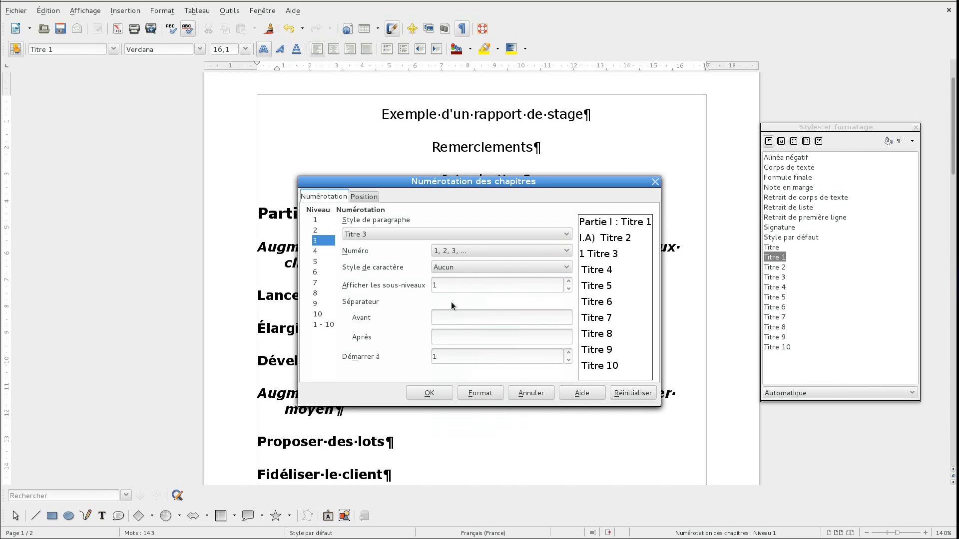
{"action": "left_click", "coordinate": [447, 316]}
{"action": "type", "text": "-"}
{"action": "left_click", "coordinate": [451, 335]}
{"action": "type", "text": "-"}
{"action": "left_click", "coordinate": [465, 359]}
{"action": "left_click", "coordinate": [568, 353]}
{"action": "left_click", "coordinate": [568, 353]}
{"action": "left_click", "coordinate": [437, 392]}
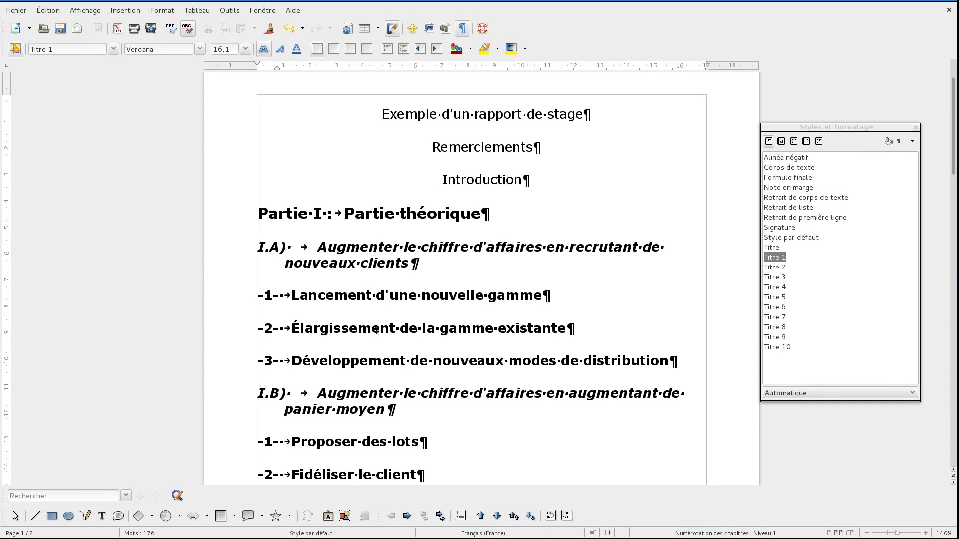
Step: Check the numbering of all headings from Partie théorique down to the Annexes
{"action": "scroll", "coordinate": [382, 341], "scroll_direction": "down", "scroll_amount": 5}
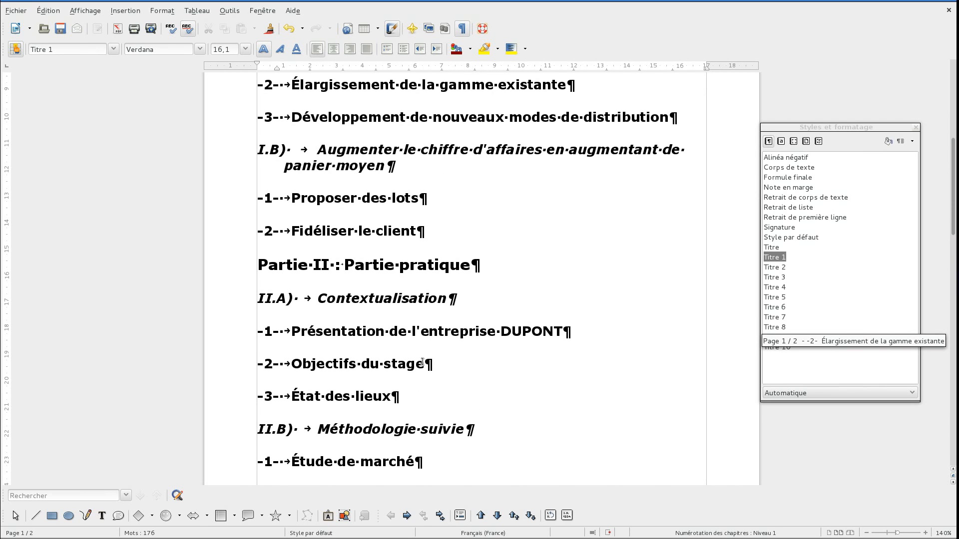
{"action": "scroll", "coordinate": [423, 362], "scroll_direction": "down", "scroll_amount": 4}
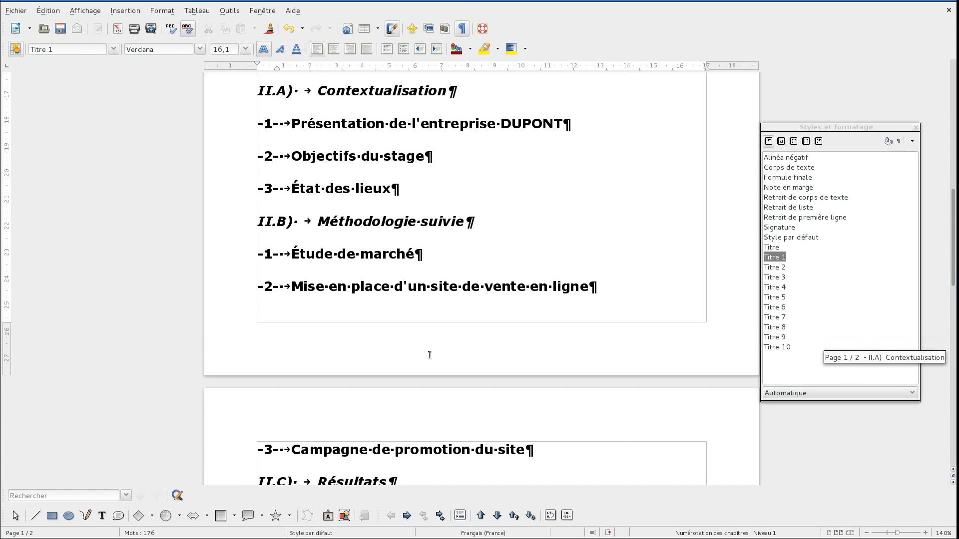
{"action": "scroll", "coordinate": [437, 352], "scroll_direction": "down", "scroll_amount": 3}
{"action": "scroll", "coordinate": [437, 352], "scroll_direction": "down", "scroll_amount": 2}
{"action": "scroll", "coordinate": [439, 350], "scroll_direction": "down", "scroll_amount": 3}
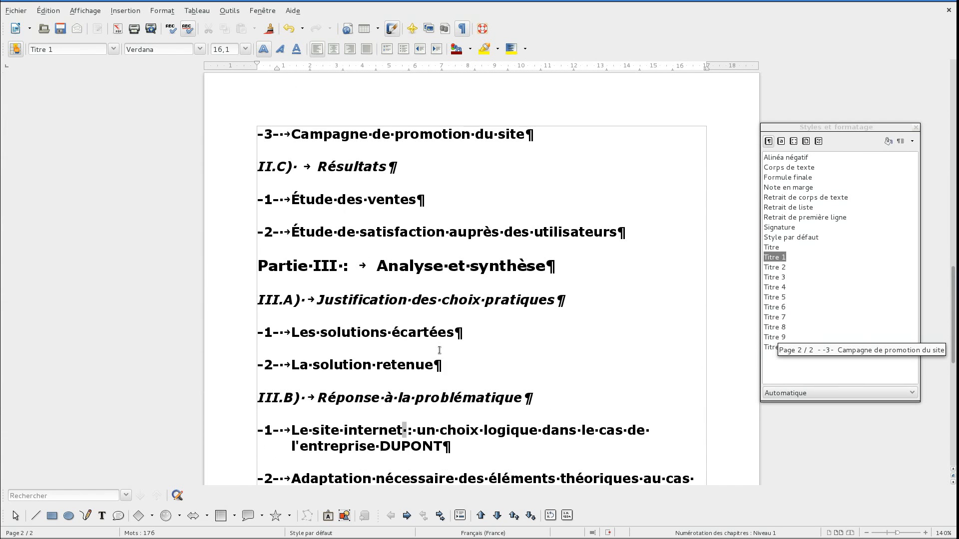
{"action": "scroll", "coordinate": [439, 351], "scroll_direction": "down", "scroll_amount": 4}
{"action": "scroll", "coordinate": [439, 351], "scroll_direction": "down", "scroll_amount": 4}
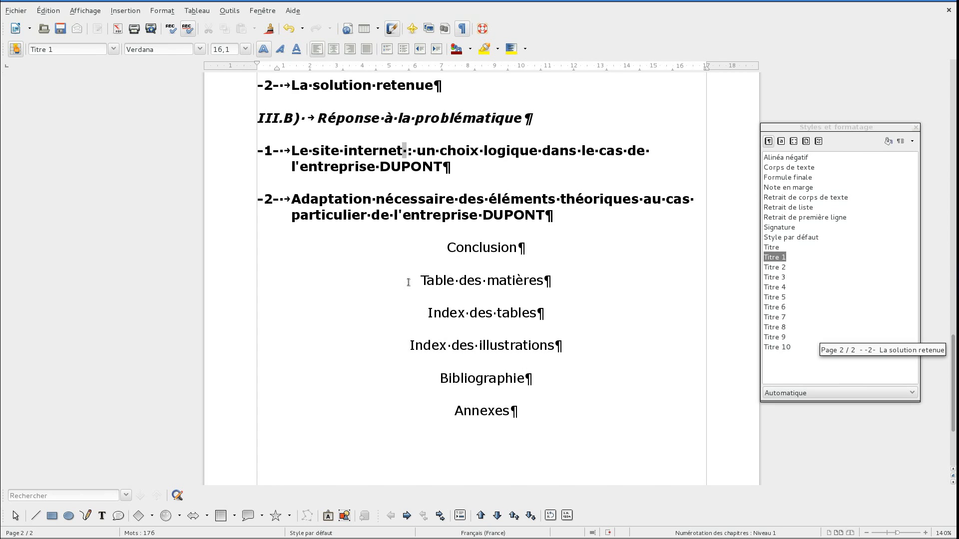
Step: Open the position settings of the chapter numbering for level 1 and examine the options for what follows the number
{"action": "left_click", "coordinate": [229, 11]}
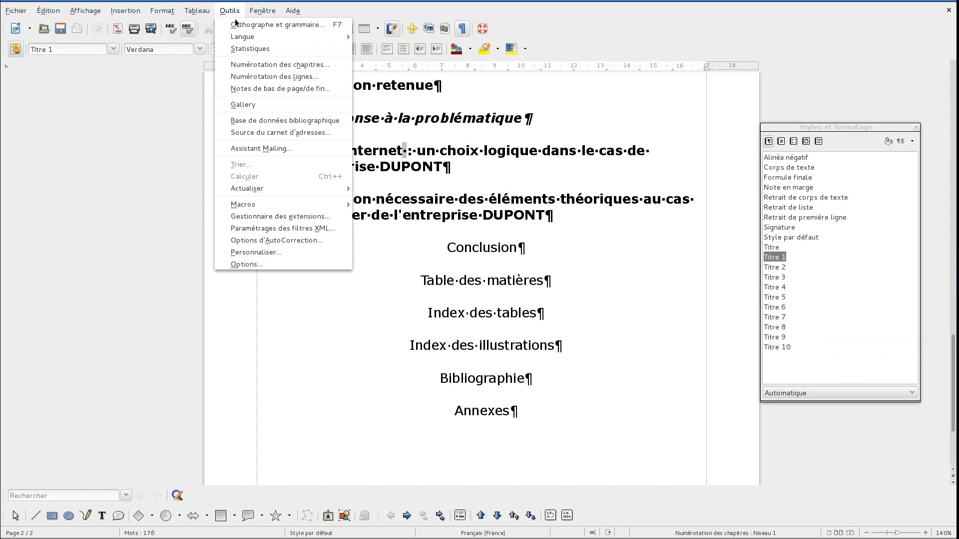
{"action": "left_click", "coordinate": [252, 64]}
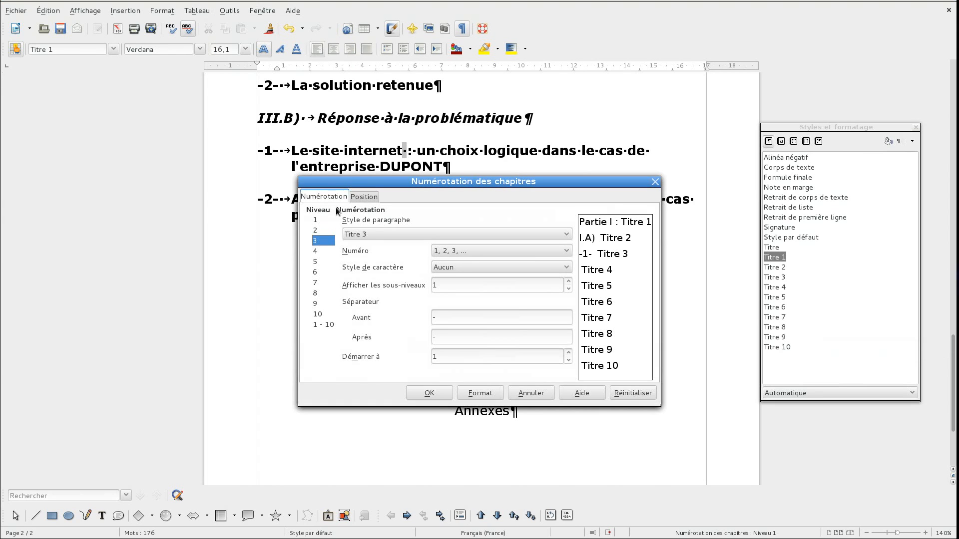
{"action": "left_click", "coordinate": [357, 198]}
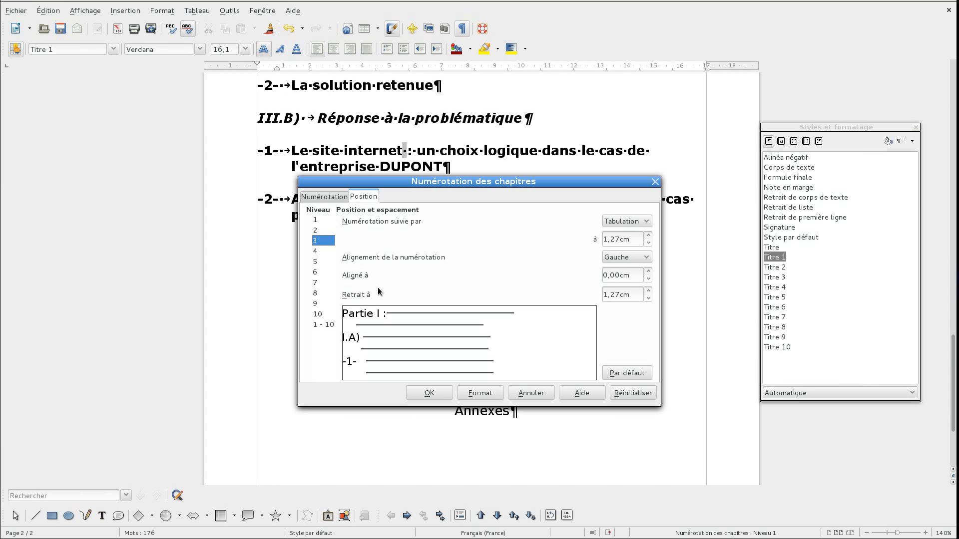
{"action": "left_click", "coordinate": [326, 221]}
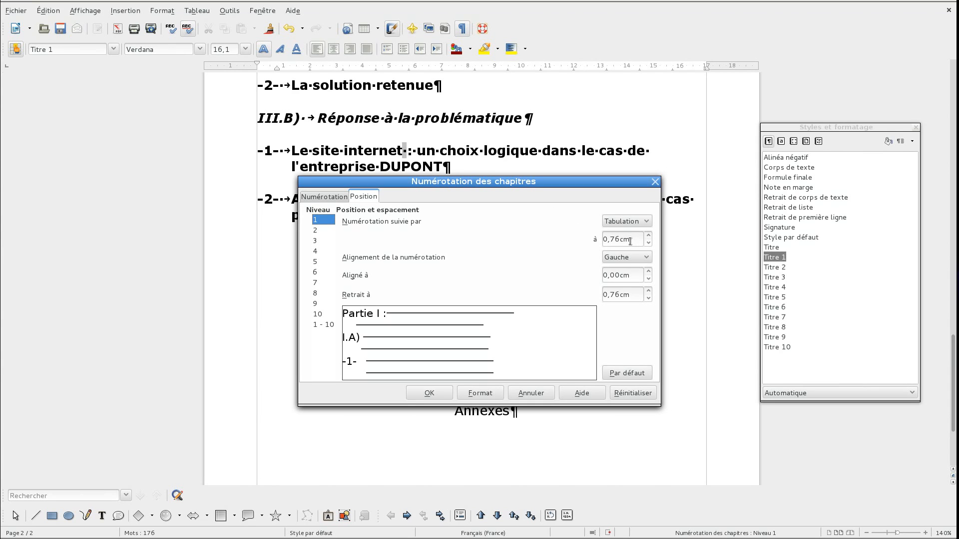
{"action": "left_click", "coordinate": [647, 222]}
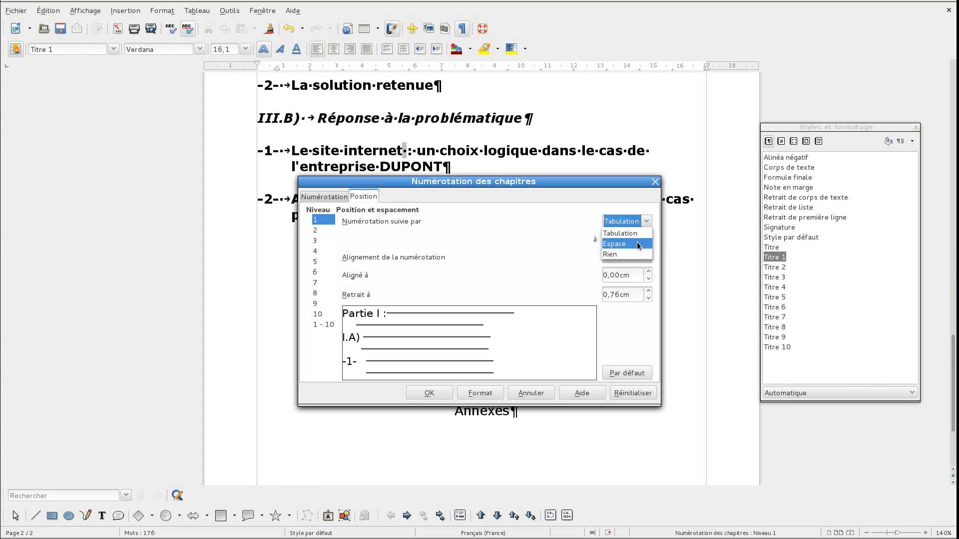
{"action": "left_click", "coordinate": [575, 222]}
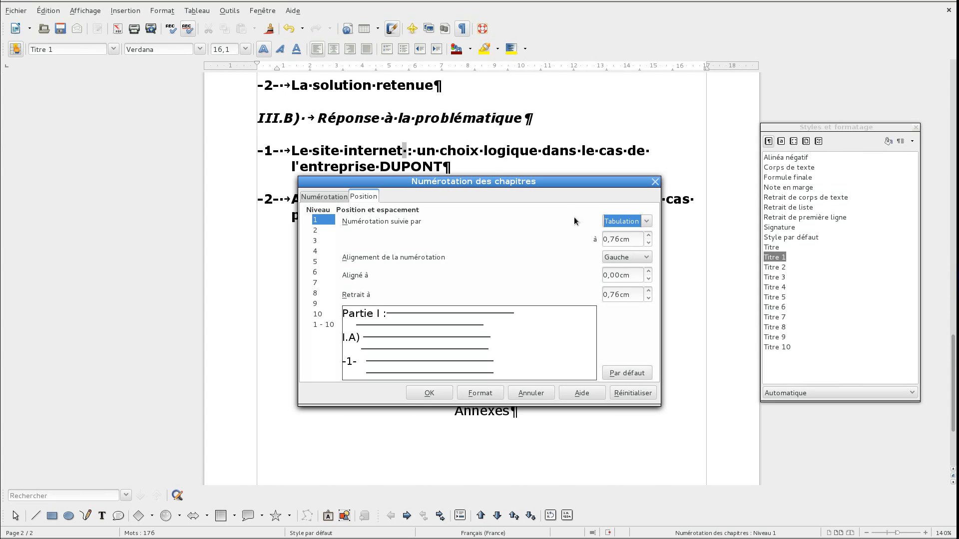
Step: Try the Centré and Droit numbering alignments for level 1, and set it back to Gauche
{"action": "left_click", "coordinate": [633, 258]}
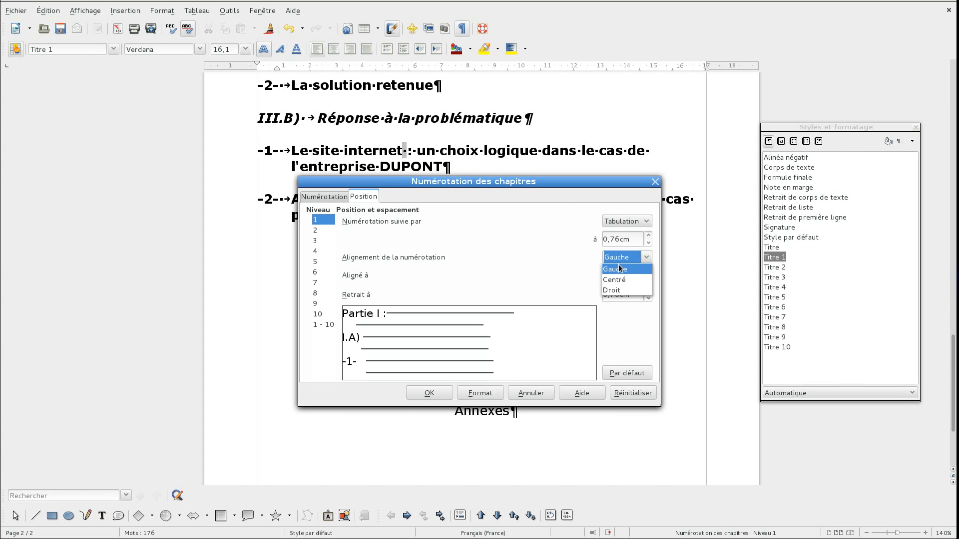
{"action": "left_click", "coordinate": [620, 280]}
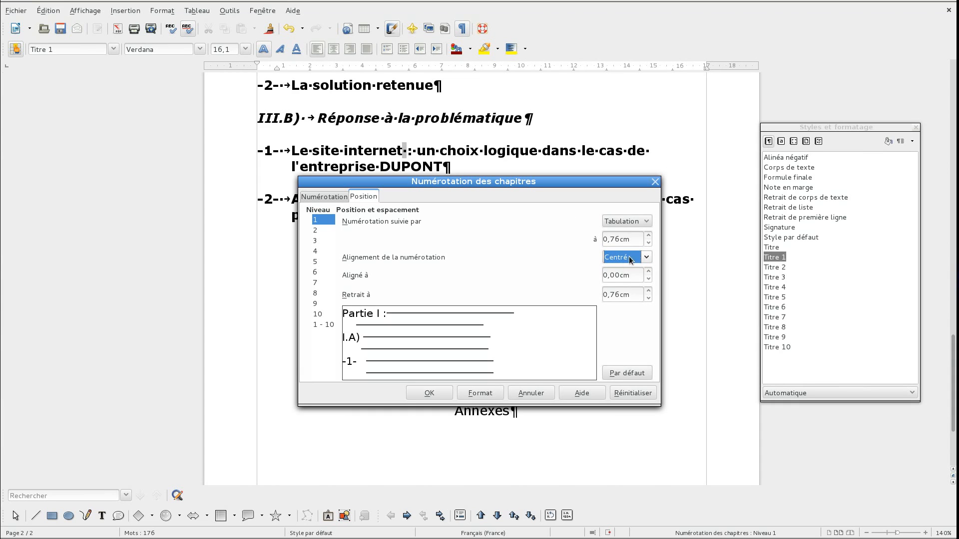
{"action": "left_click", "coordinate": [630, 257]}
{"action": "left_click", "coordinate": [633, 293]}
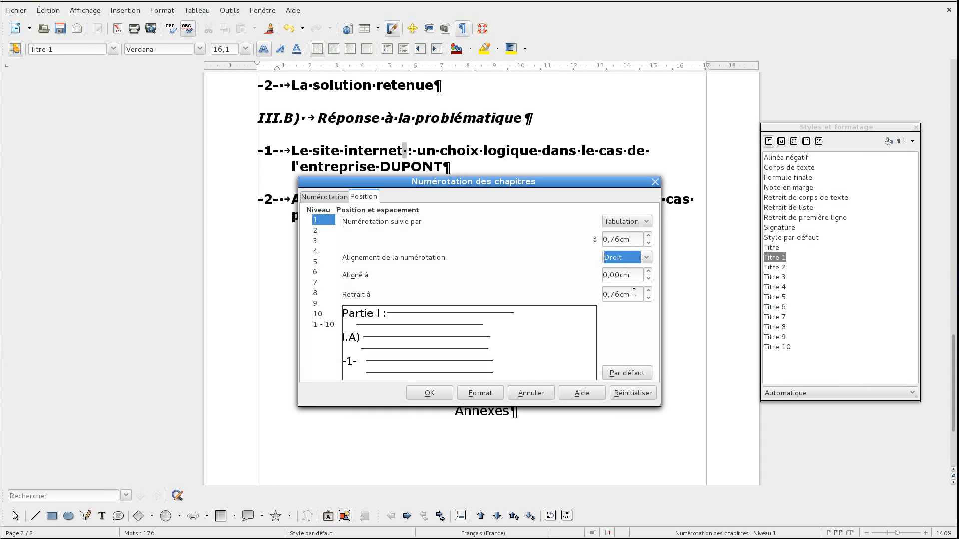
{"action": "left_click", "coordinate": [639, 258]}
{"action": "left_click", "coordinate": [631, 269]}
{"action": "left_click", "coordinate": [630, 276]}
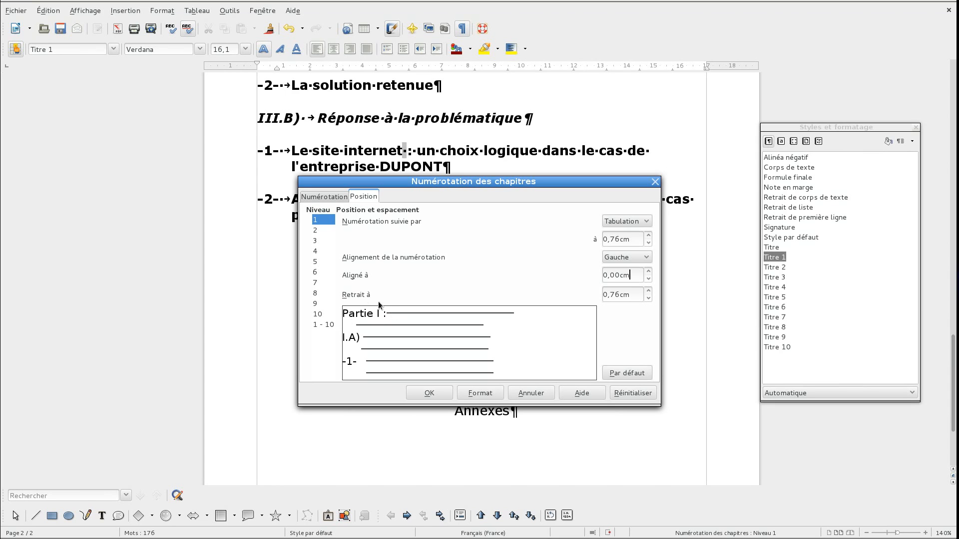
Step: Try larger "Aligné à" values for the level 1 numbering, and set it back to 0
{"action": "left_click", "coordinate": [649, 272]}
{"action": "left_click", "coordinate": [648, 272]}
{"action": "left_click", "coordinate": [648, 271]}
{"action": "left_click", "coordinate": [647, 271]}
{"action": "left_click", "coordinate": [647, 271]}
{"action": "left_click", "coordinate": [648, 271]}
{"action": "left_click", "coordinate": [648, 271]}
{"action": "left_click", "coordinate": [648, 272]}
{"action": "left_click", "coordinate": [648, 271]}
{"action": "left_click", "coordinate": [648, 272]}
{"action": "left_click", "coordinate": [648, 272]}
{"action": "left_click", "coordinate": [648, 272]}
{"action": "left_click", "coordinate": [648, 272]}
{"action": "left_click", "coordinate": [648, 272]}
{"action": "left_click", "coordinate": [647, 272]}
{"action": "left_click", "coordinate": [648, 272]}
{"action": "left_click_drag", "start_coordinate": [637, 279], "coordinate": [571, 268]}
{"action": "type", "text": "0"}
{"action": "key", "text": "Tab"}
Step: Try an indent of 2 cm for level 1, and restore the default position values
{"action": "left_click", "coordinate": [648, 291]}
{"action": "left_click", "coordinate": [648, 292]}
{"action": "type", "text": "2"}
{"action": "key", "text": "Tab"}
{"action": "left_click_drag", "start_coordinate": [607, 295], "coordinate": [597, 293]}
{"action": "key", "text": "Tab"}
{"action": "left_click", "coordinate": [632, 376]}
Step: Examine the position settings of level 2, level 3 and levels 1 - 10, and discard the chapter numbering changes
{"action": "left_click", "coordinate": [316, 231]}
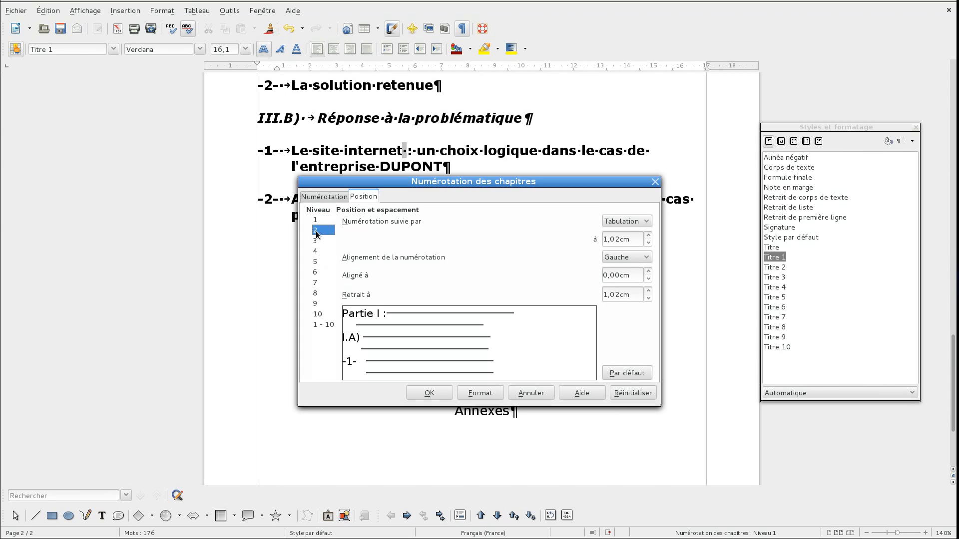
{"action": "left_click", "coordinate": [316, 243]}
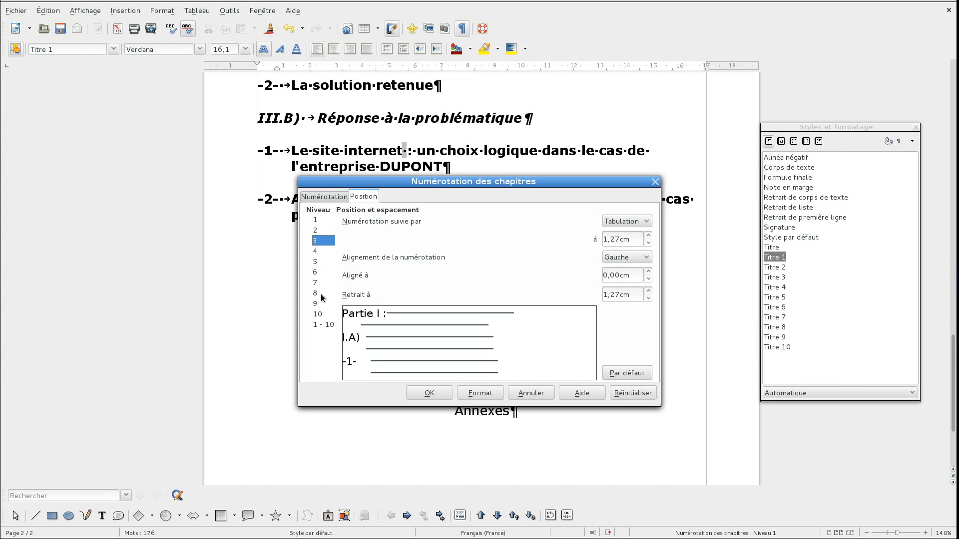
{"action": "left_click", "coordinate": [326, 325]}
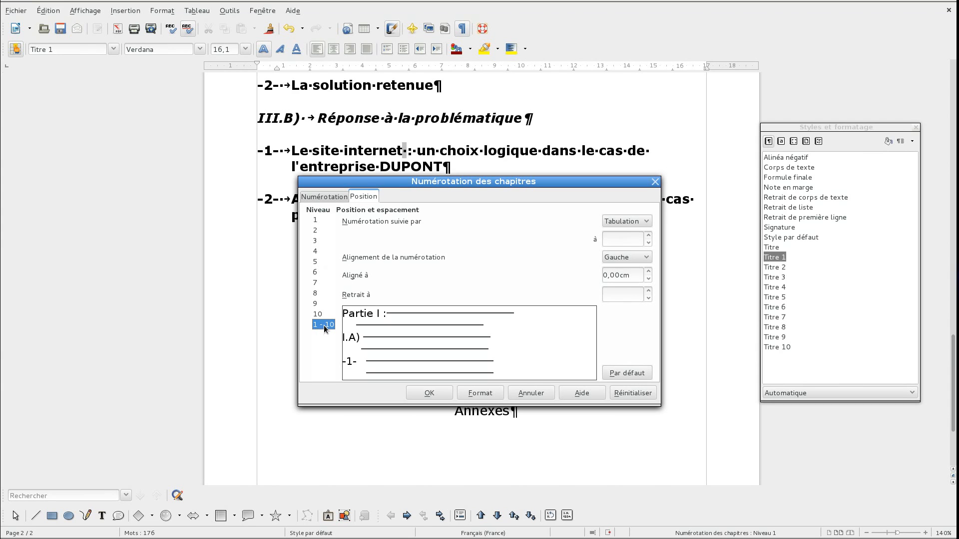
{"action": "left_click", "coordinate": [517, 394]}
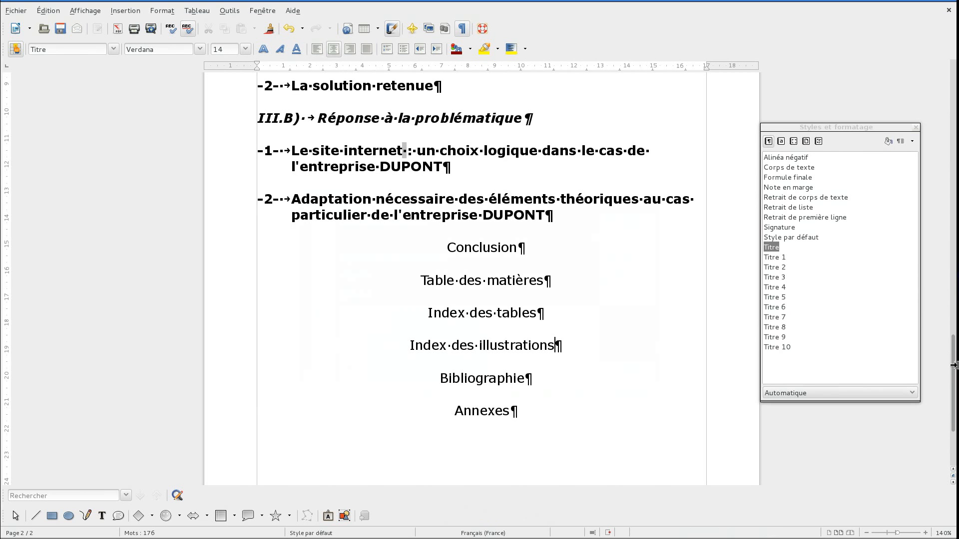
Step: Insert the "tex" AutoText as body text below the Partie théorique heading and remove the empty paragraph after it
{"action": "left_click_drag", "start_coordinate": [954, 367], "coordinate": [922, 40]}
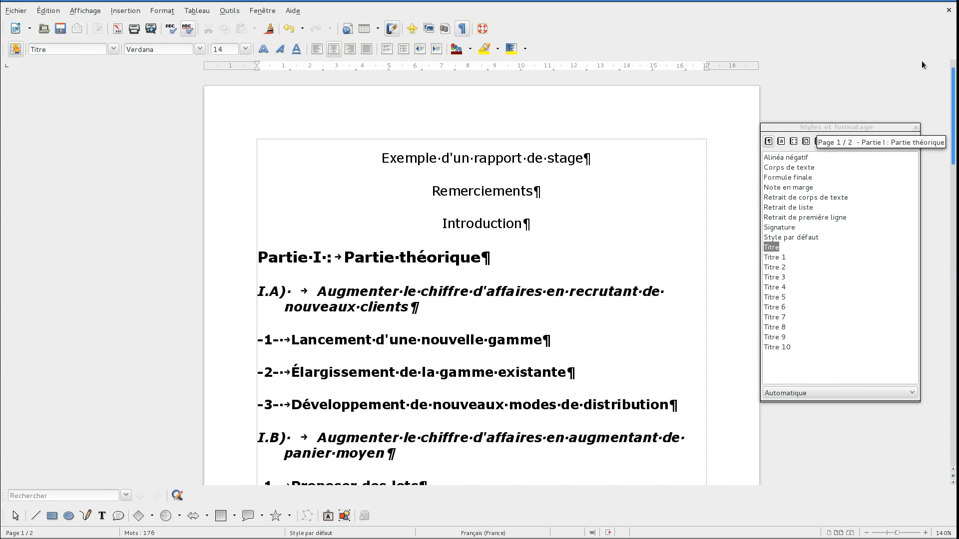
{"action": "left_click_drag", "start_coordinate": [922, 77], "coordinate": [921, 104]}
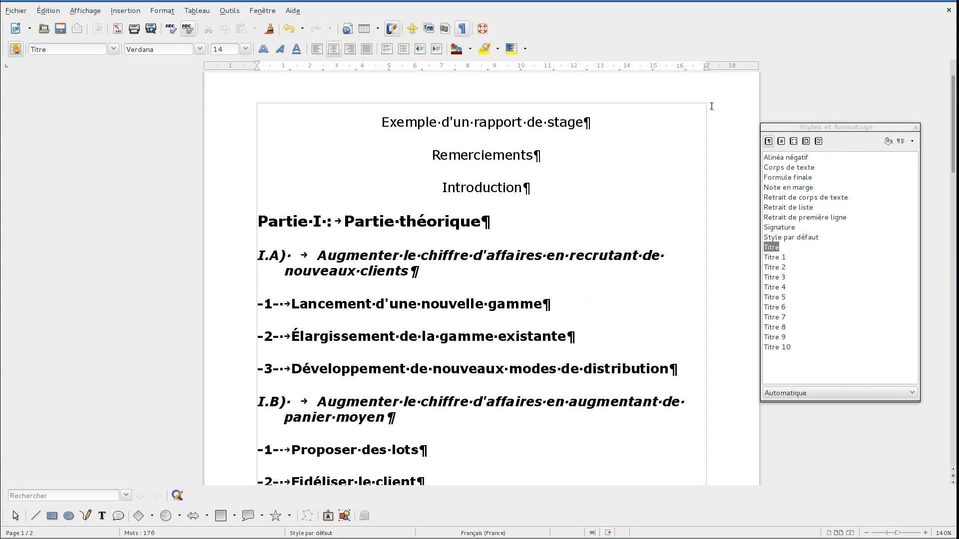
{"action": "left_click", "coordinate": [508, 220]}
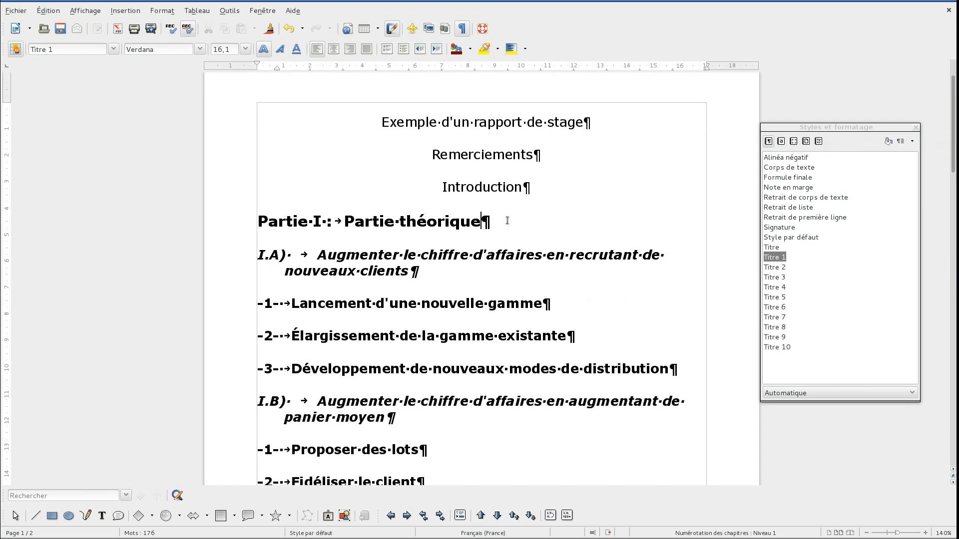
{"action": "key", "text": "Return"}
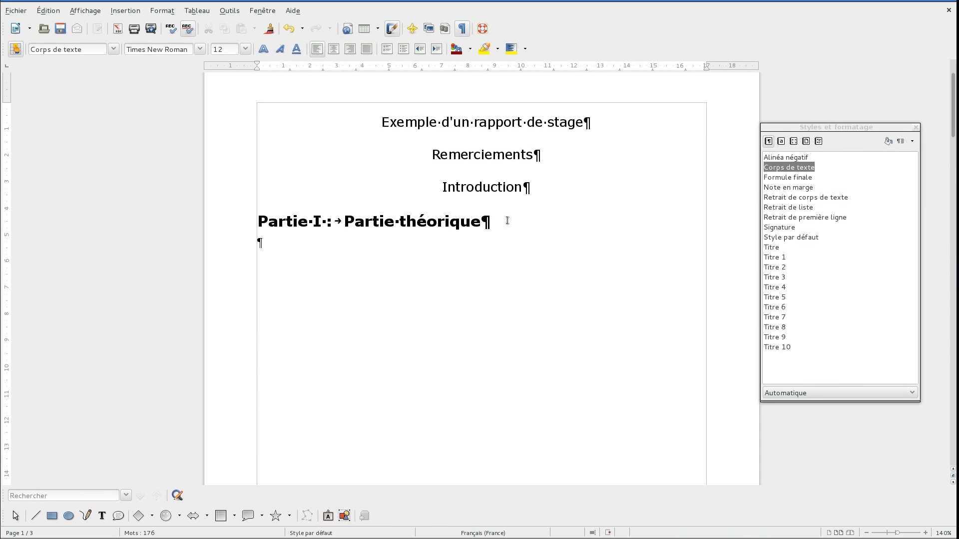
{"action": "type", "text": "tex"}
{"action": "key", "text": "F3"}
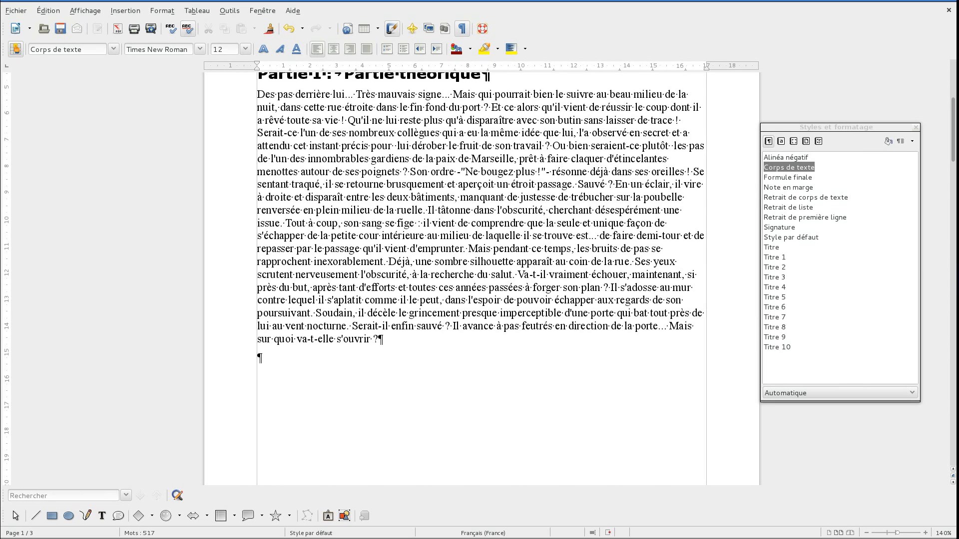
{"action": "scroll", "coordinate": [474, 263], "scroll_direction": "down", "scroll_amount": 3}
{"action": "key", "text": "BackSpace"}
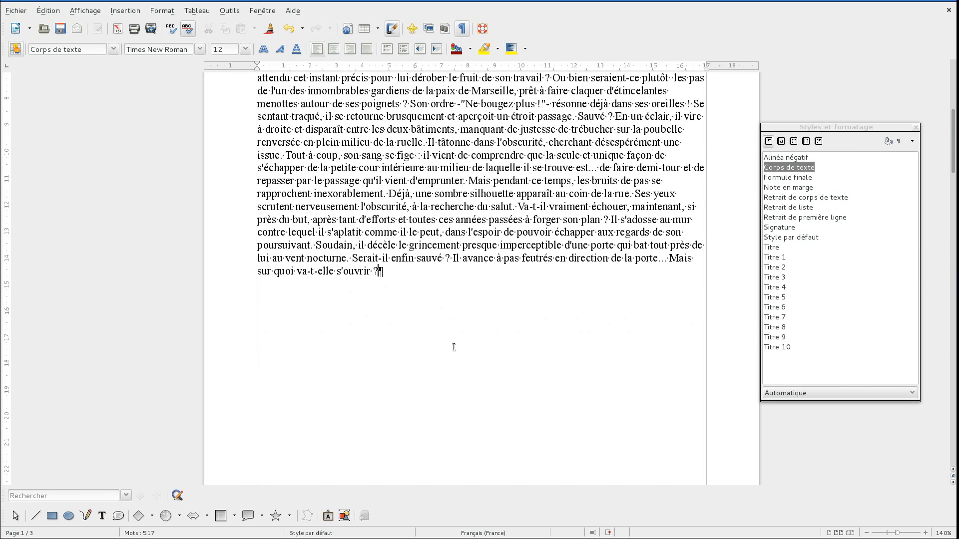
Step: Insert the "tex" AutoText as body text below heading I.A on recruiting new customers
{"action": "scroll", "coordinate": [454, 347], "scroll_direction": "down", "scroll_amount": 20}
{"action": "left_click", "coordinate": [446, 256]}
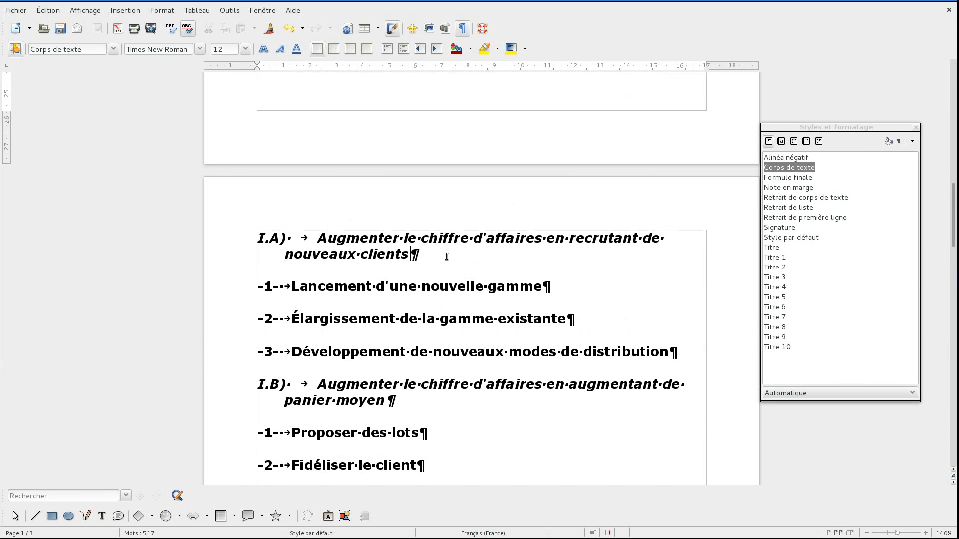
{"action": "key", "text": "Return"}
{"action": "type", "text": "tex"}
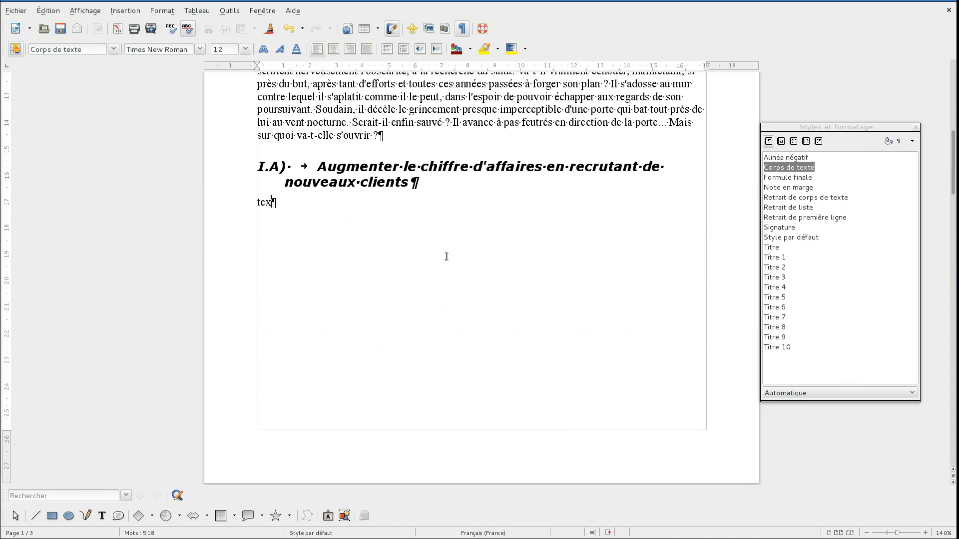
{"action": "key", "text": "F3"}
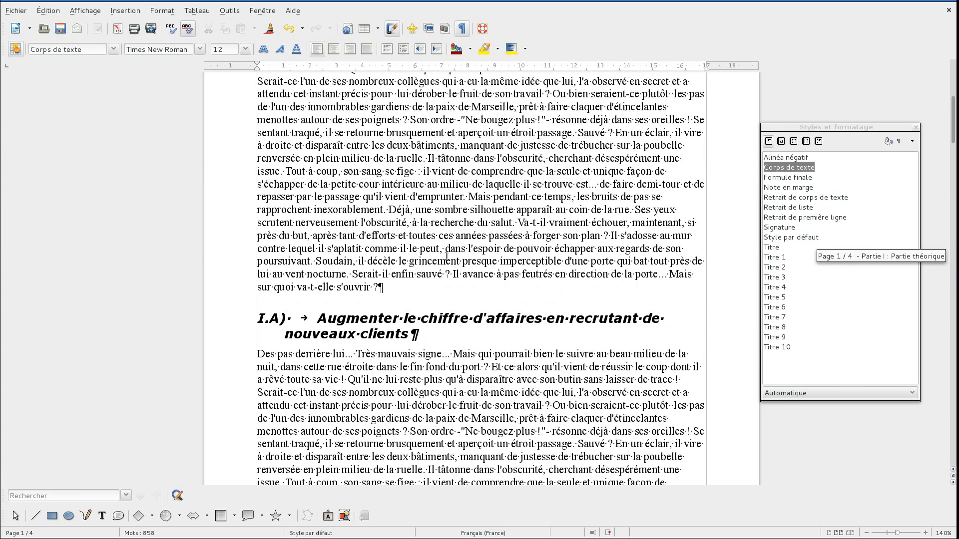
{"action": "scroll", "coordinate": [446, 256], "scroll_direction": "down", "scroll_amount": 2}
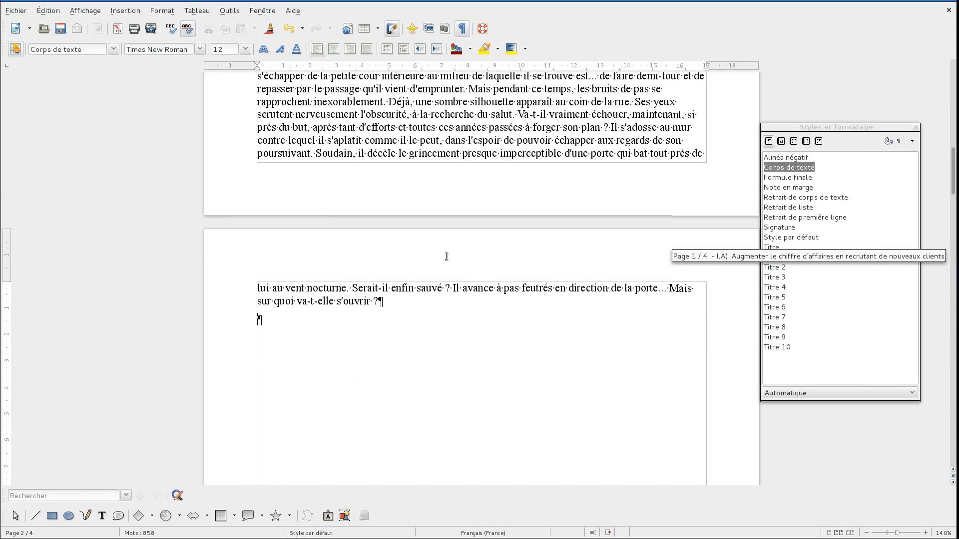